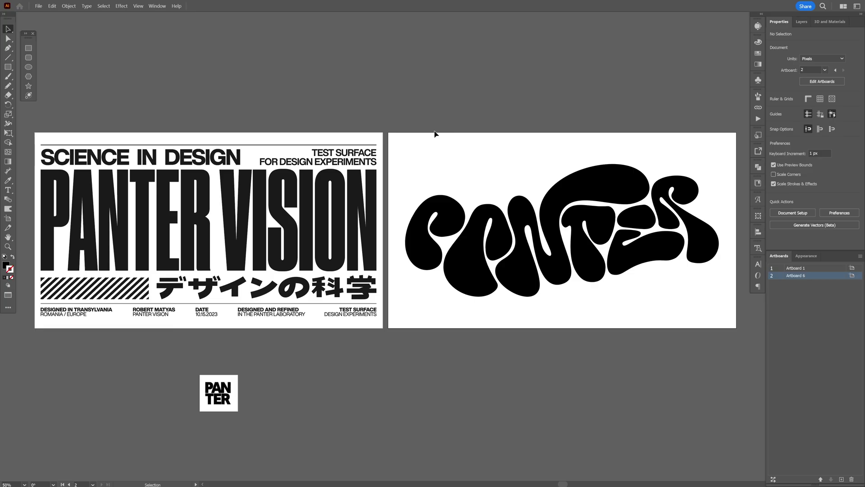
Select the black blob PANTER logo on the second artboard, zoom in, and show its Fill swatches
left_click(280, 242)
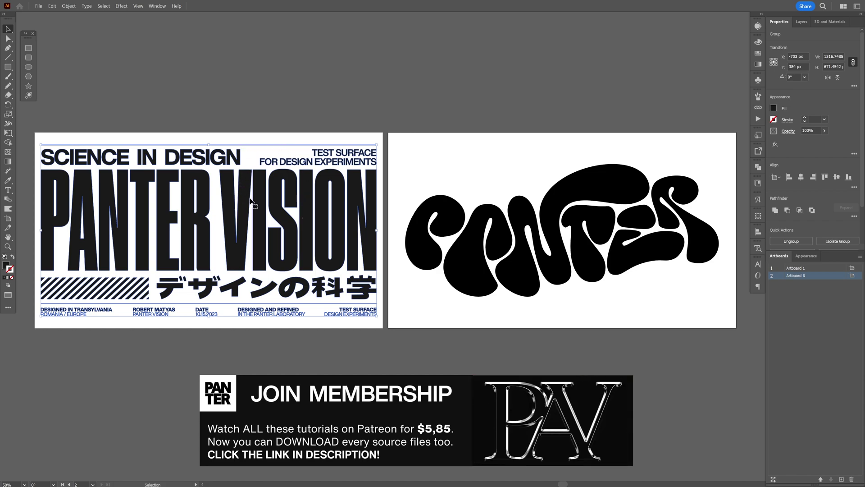
left_click(540, 180)
key("ctrl+=")
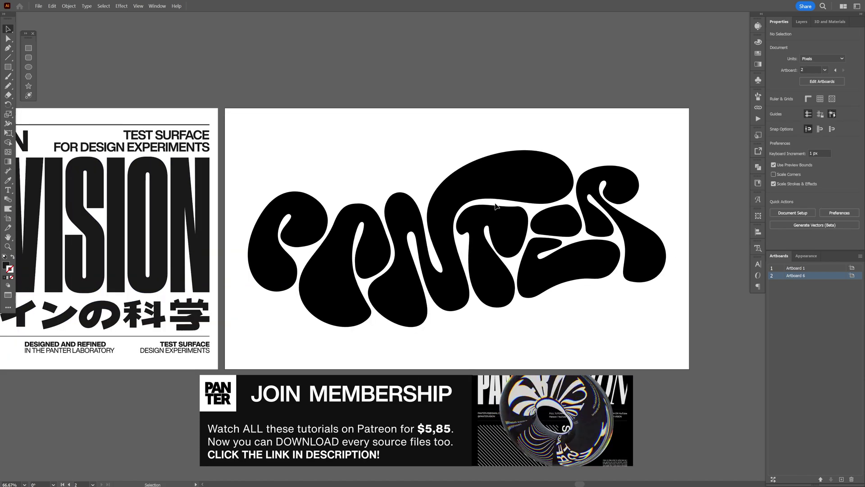
key("ctrl+=")
left_click(773, 109)
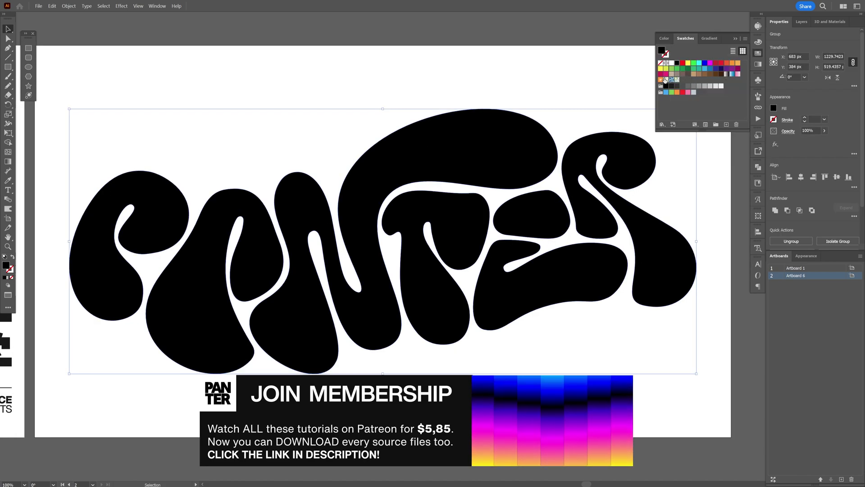
Fill the logo with magenta and make it an Inflate 3D shape, inflated on both sides
left_click(676, 77)
left_click(830, 21)
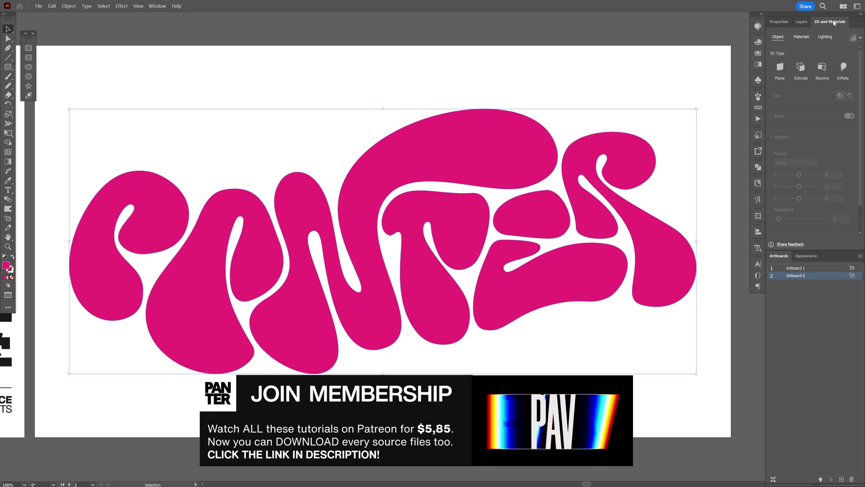
left_click(844, 67)
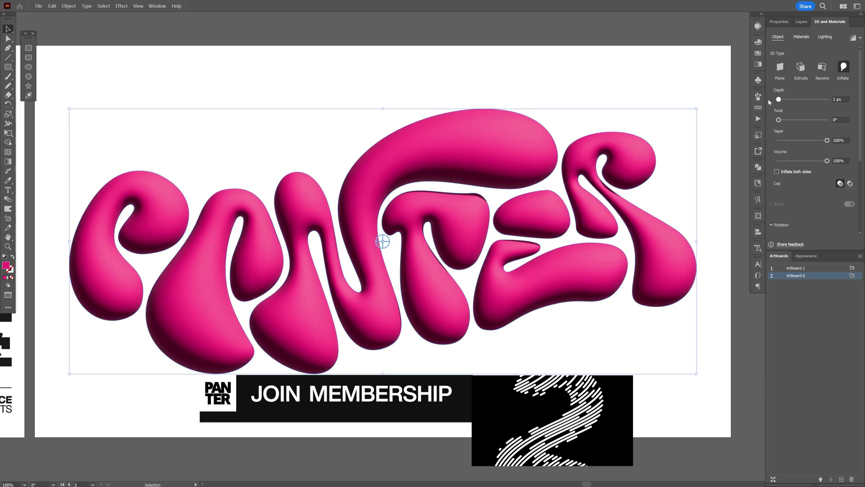
left_click(776, 171)
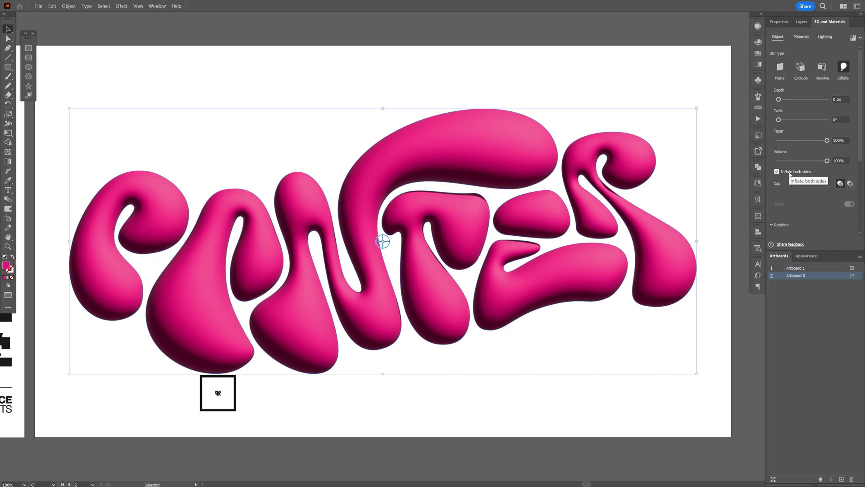
In Materials, set Roughness to 0.5 and Metallic to 0.5, and render the 3D letters
left_click(802, 38)
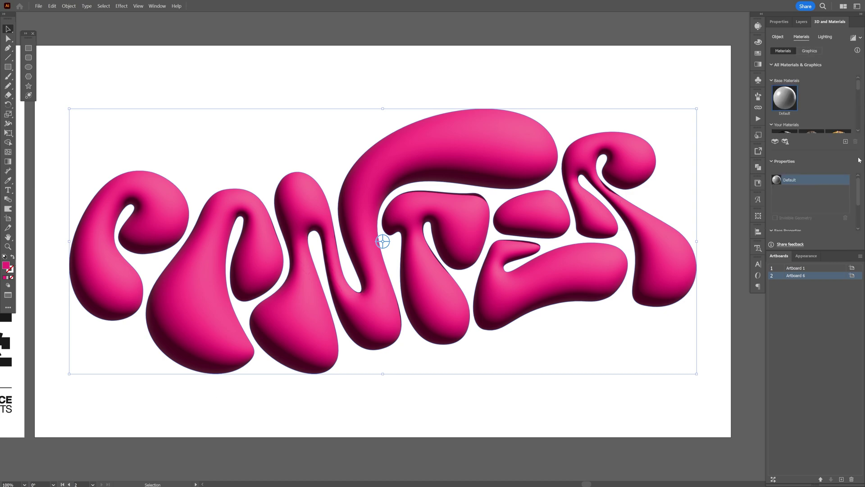
scroll(858, 216, "down", 3)
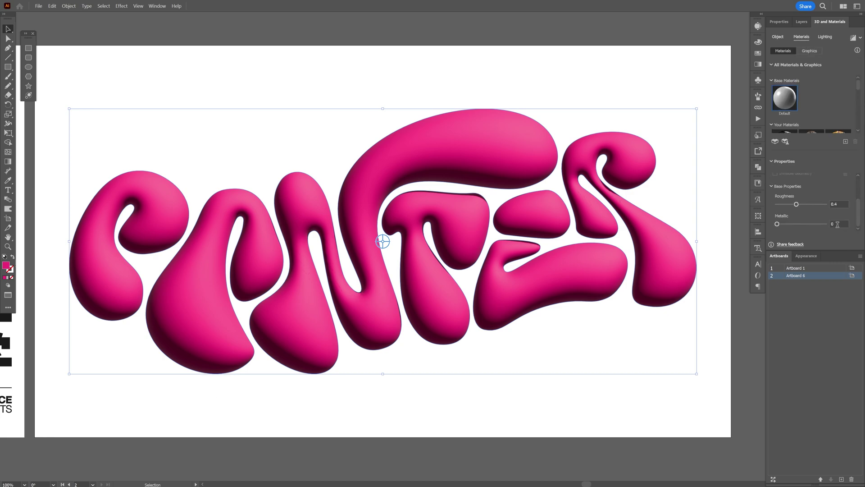
left_click(837, 224)
type(".4")
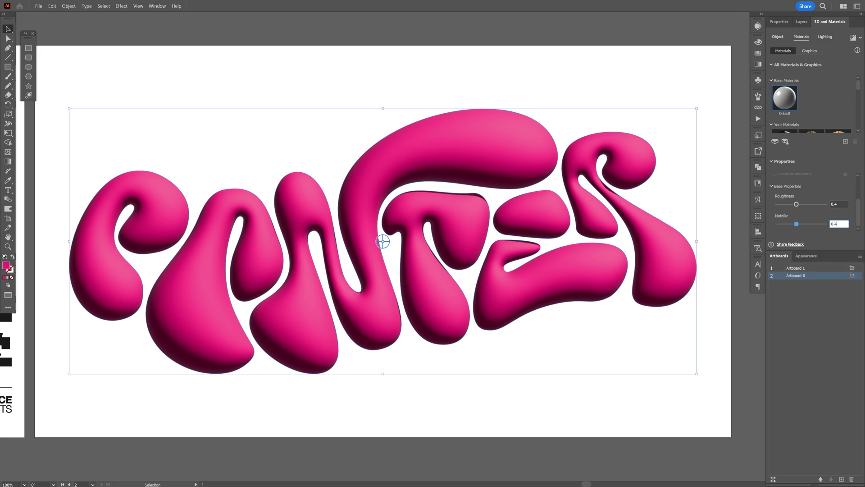
left_click(841, 204)
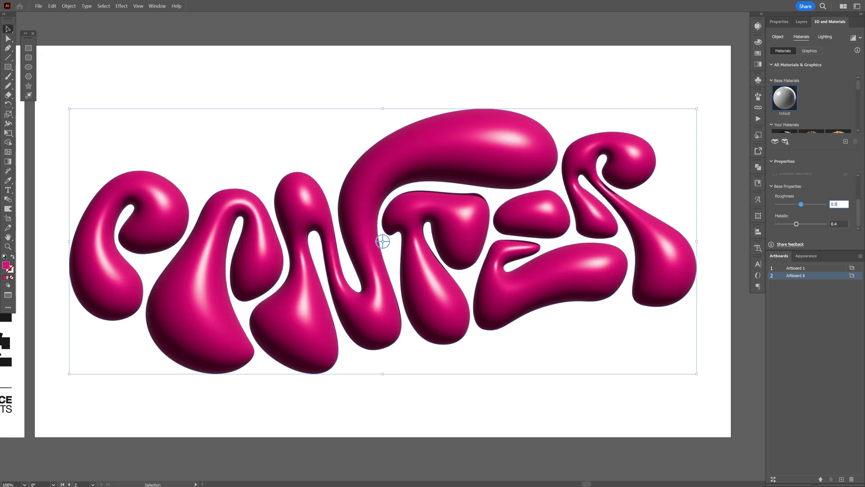
key("Return")
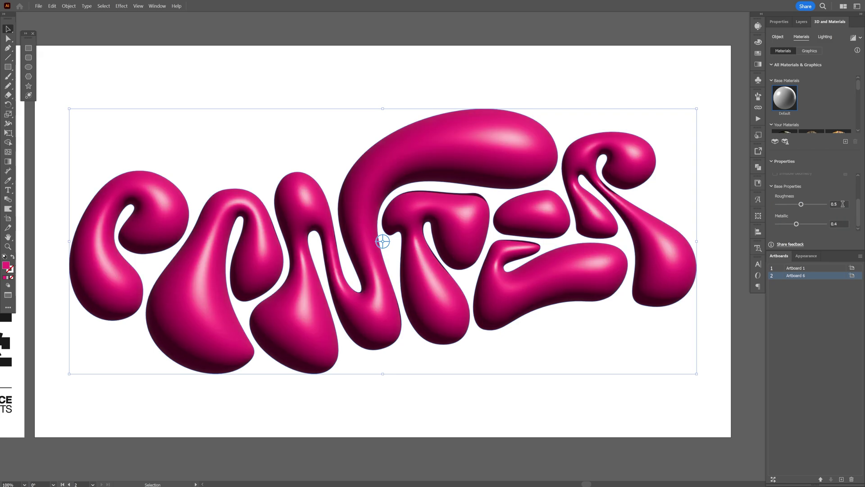
left_click(854, 39)
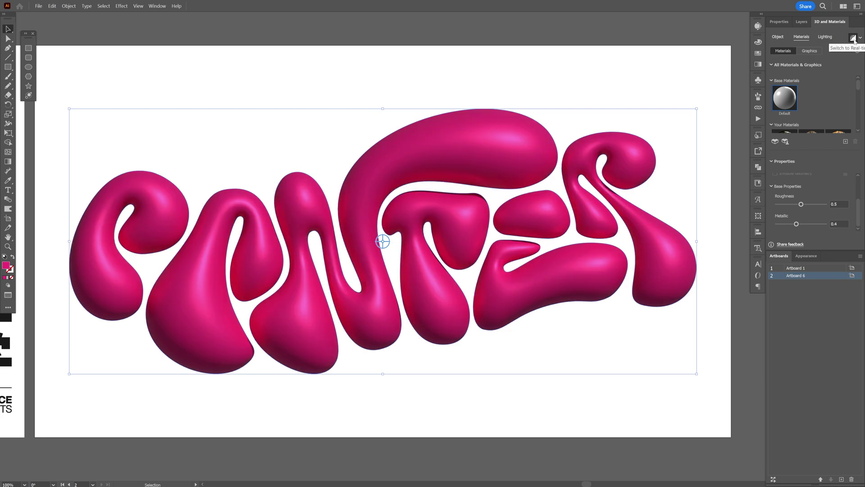
left_click(840, 223)
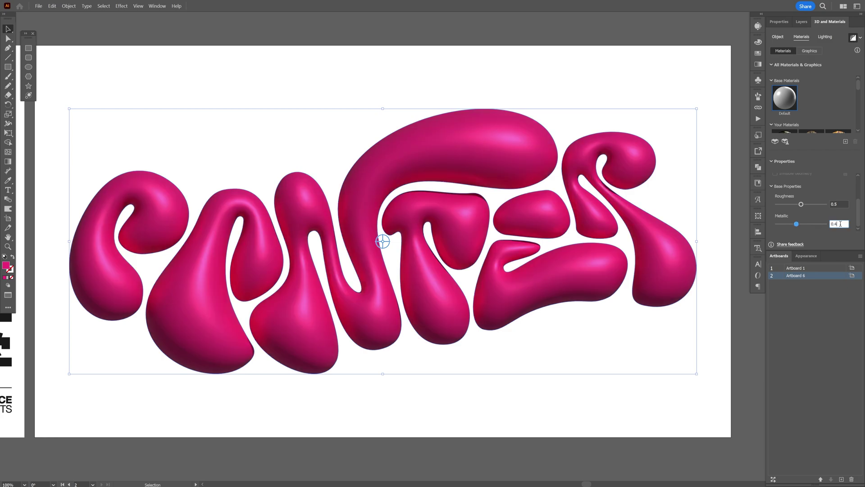
key("BackSpace")
type("5")
key("Return")
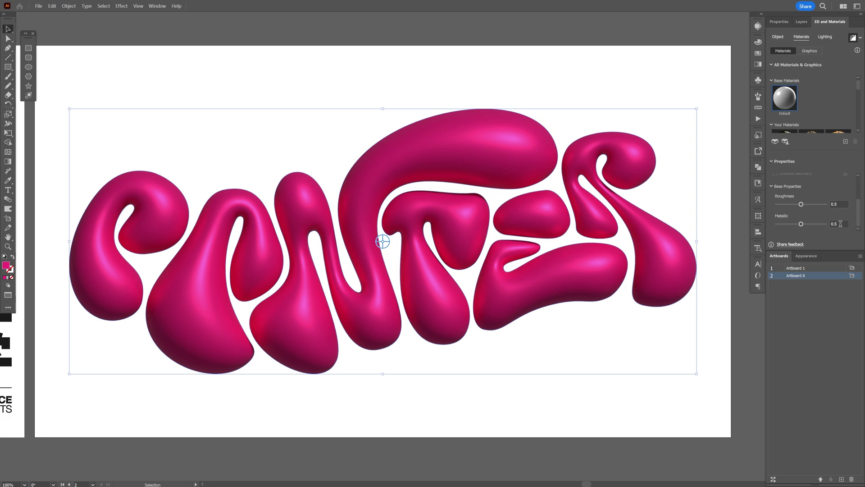
Add the inflated 3D logo to Asset Export as Asset 7
left_click(758, 151)
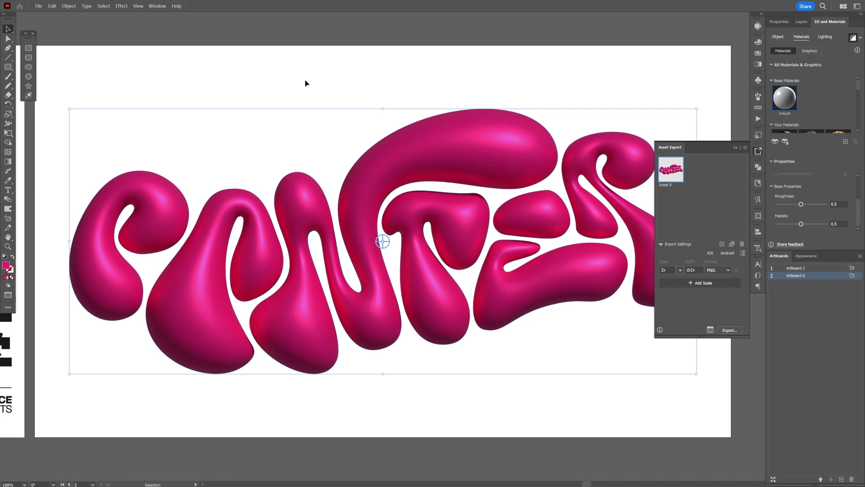
left_click(157, 6)
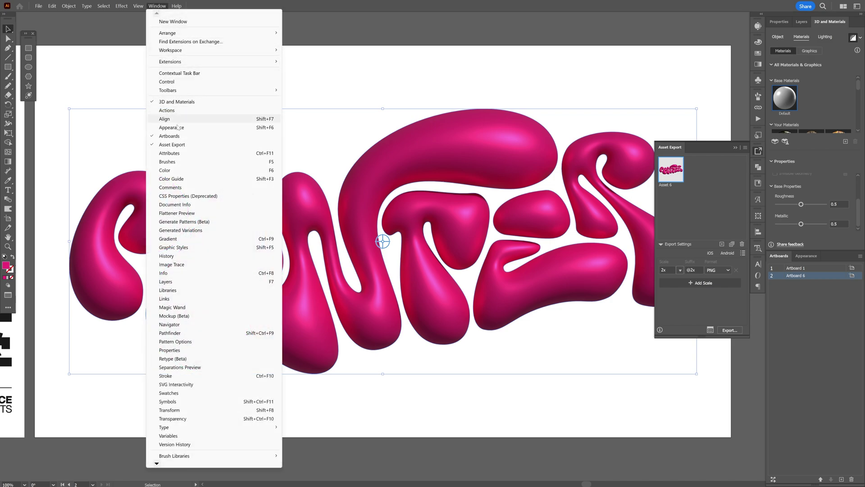
left_click(192, 149)
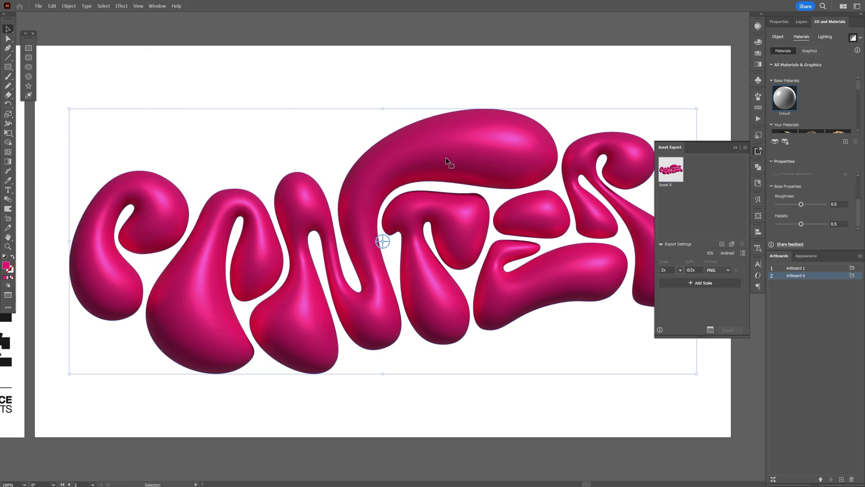
left_click_drag(447, 161, 714, 208)
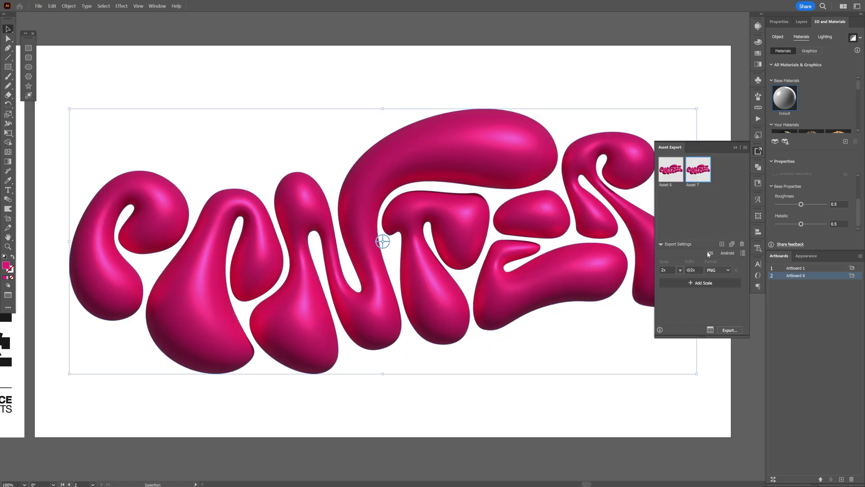
Export Asset 7 in GLTF format into the BUBBLE 08 Ai Ae folder
left_click(720, 269)
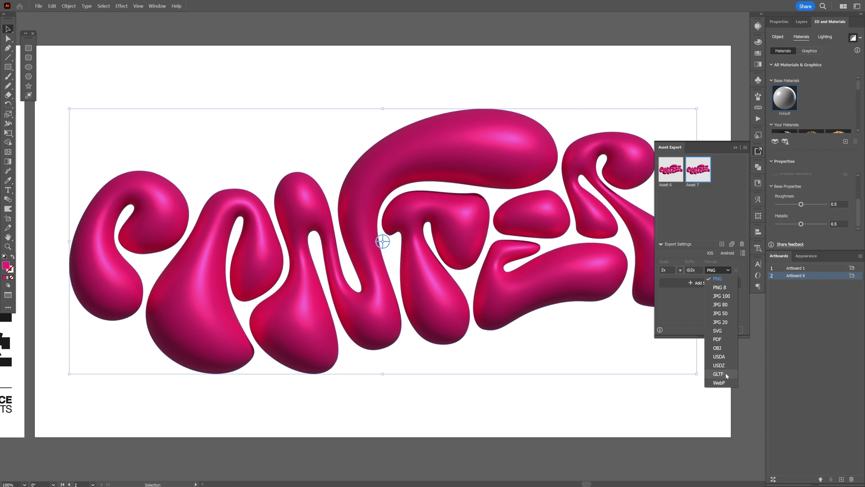
left_click(719, 374)
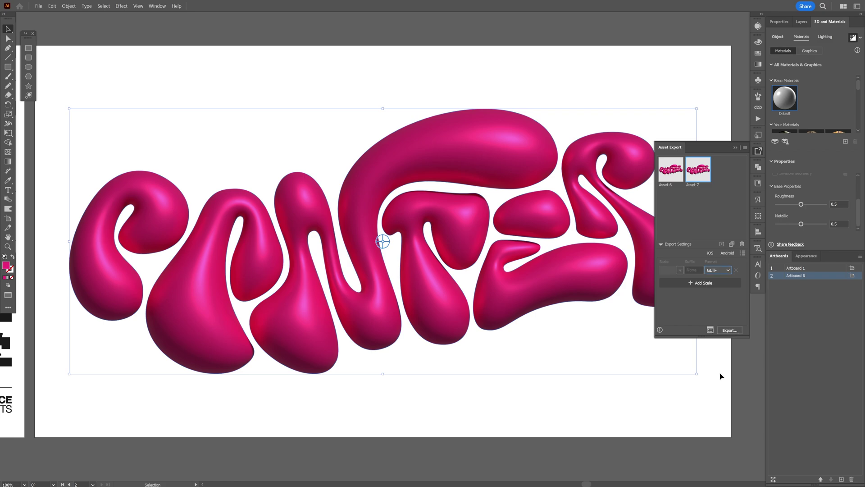
left_click(724, 331)
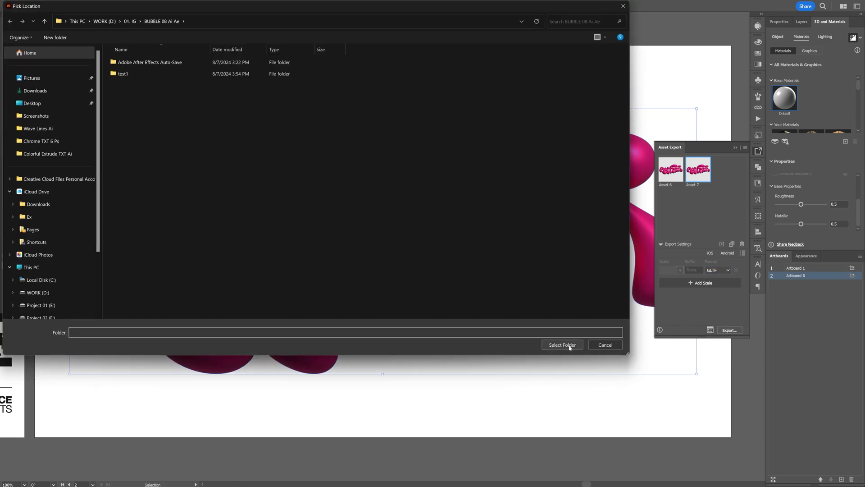
left_click(562, 345)
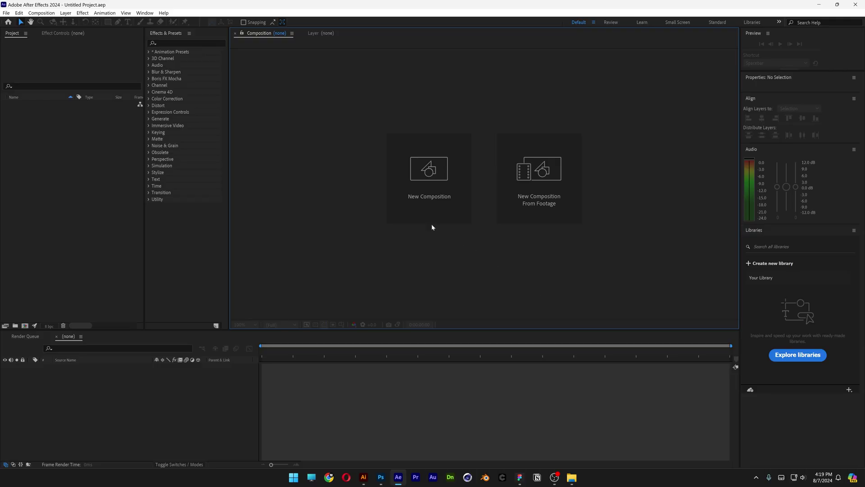
Create a new composition with the HD 1920x1080 29.97 fps preset
left_click(437, 164)
left_click(439, 177)
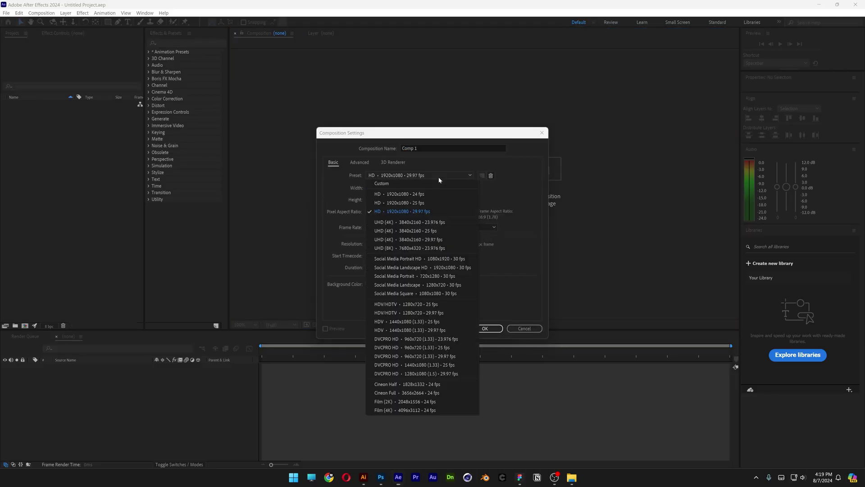
left_click(416, 210)
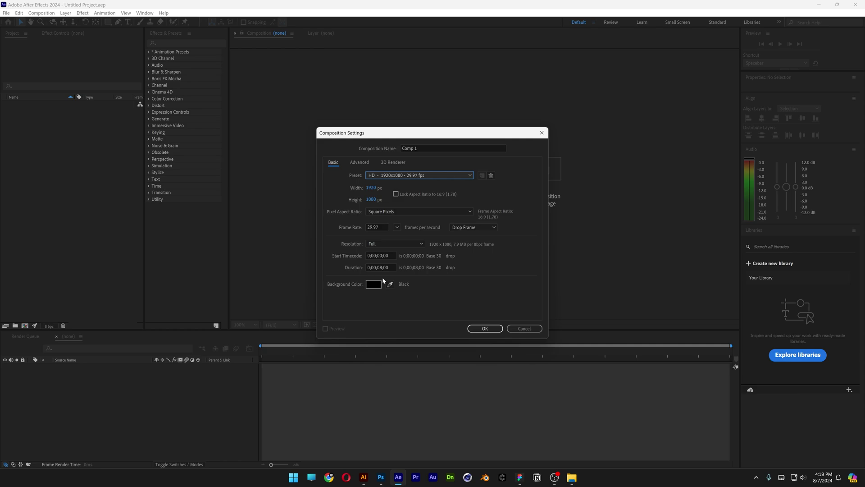
left_click(485, 328)
Add test1-01.jpg to the timeline and scale it to 68% to fit the frame
left_click_drag(480, 194, 174, 411)
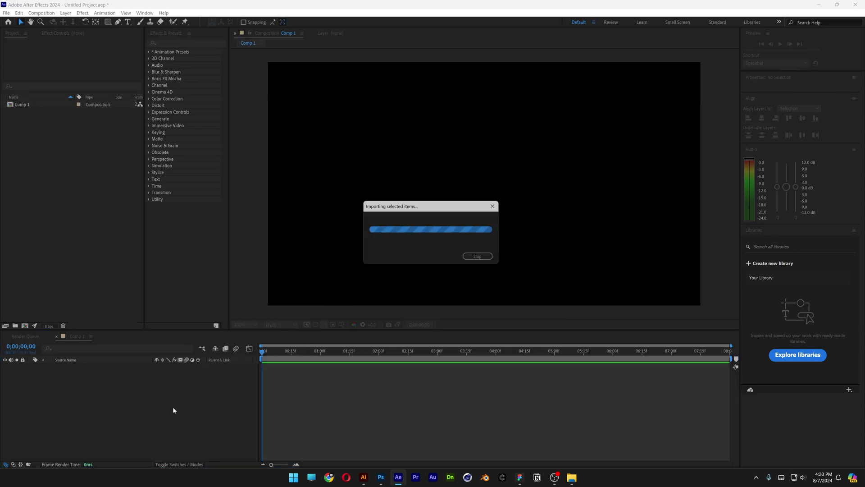
key("s")
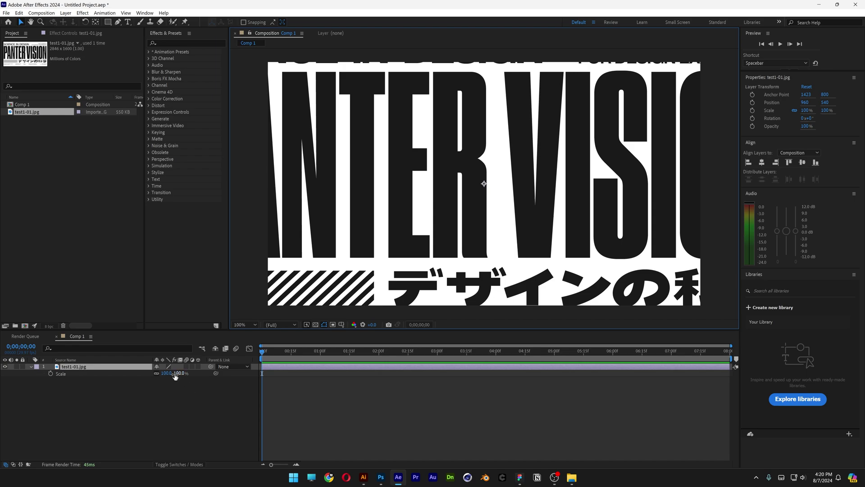
left_click_drag(176, 376, 165, 374)
key("alt+Tab")
Import Asset 7.gltf from the GLTF folder into Comp 1, accept Model Settings, and scale it to 692%
double_click(479, 244)
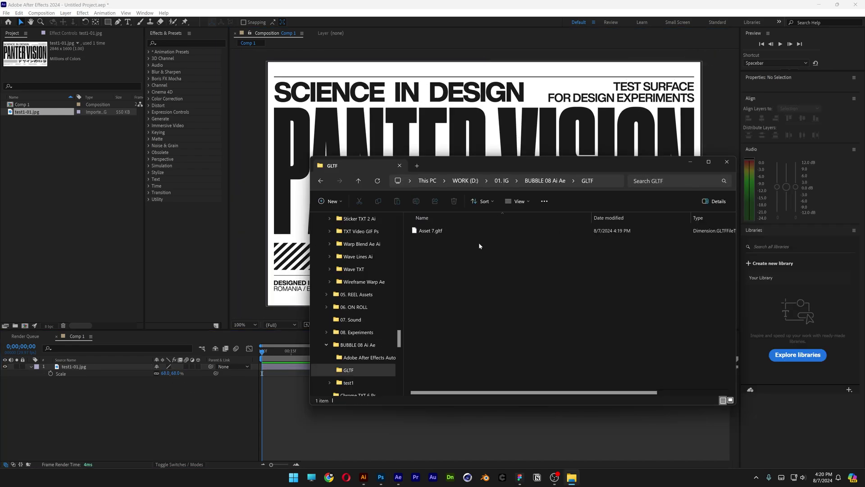
left_click_drag(425, 234, 114, 401)
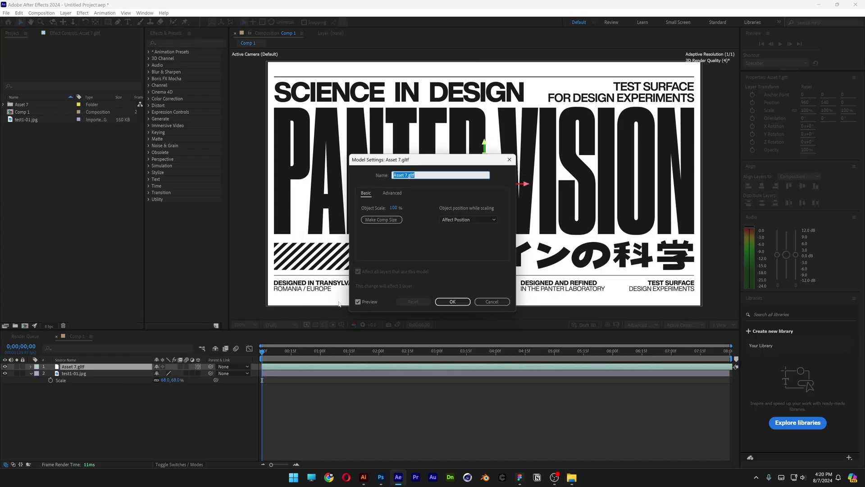
key("Return")
key("s")
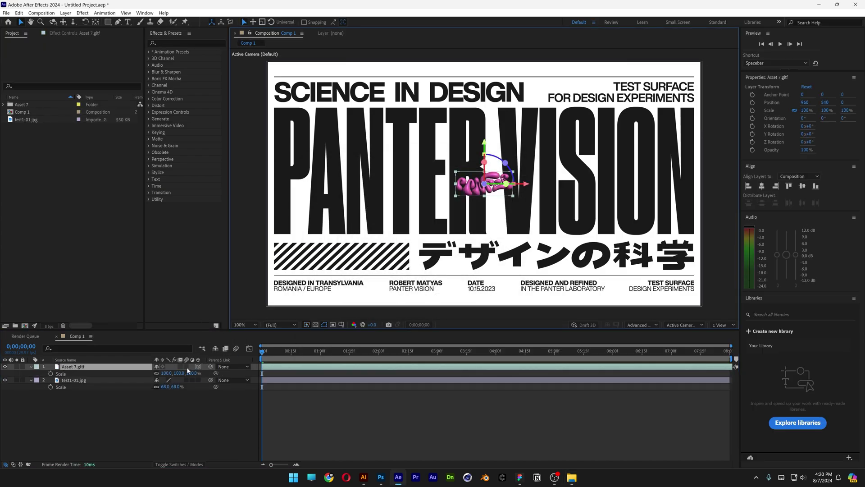
left_click_drag(174, 373, 403, 365)
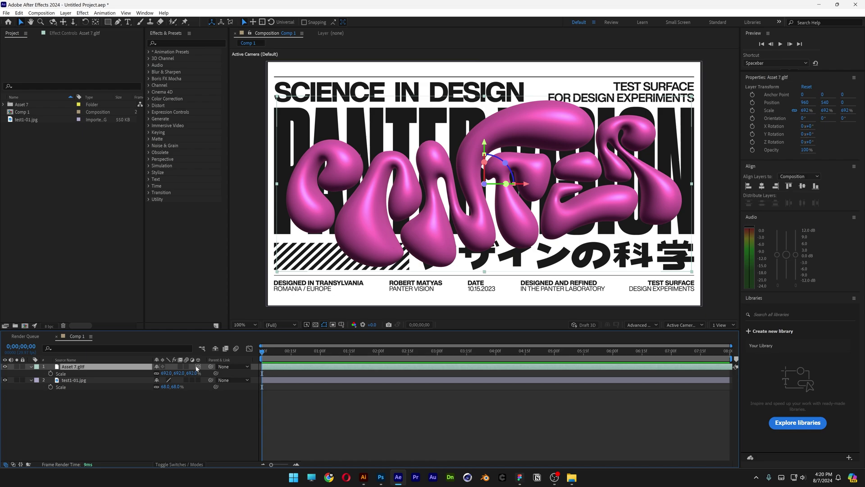
Make test1-01.jpg a 3D layer and push it back to Z 232.4 behind the bubble text in Custom View 1
left_click(98, 381)
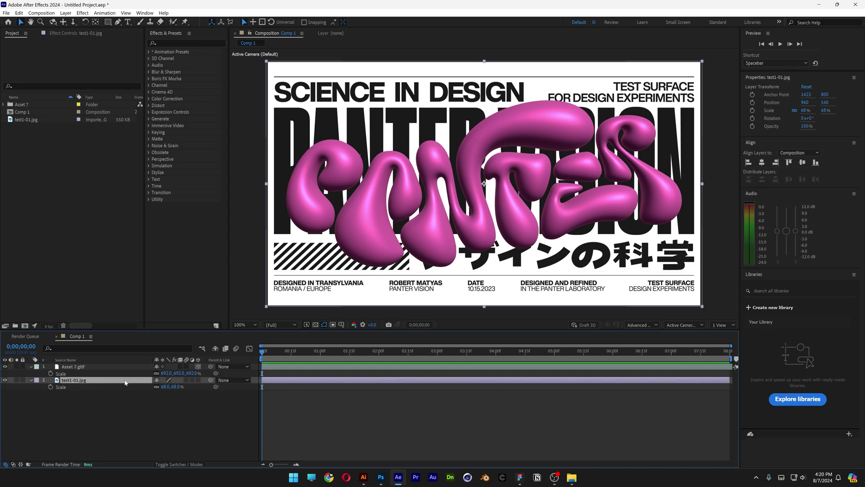
left_click(199, 380)
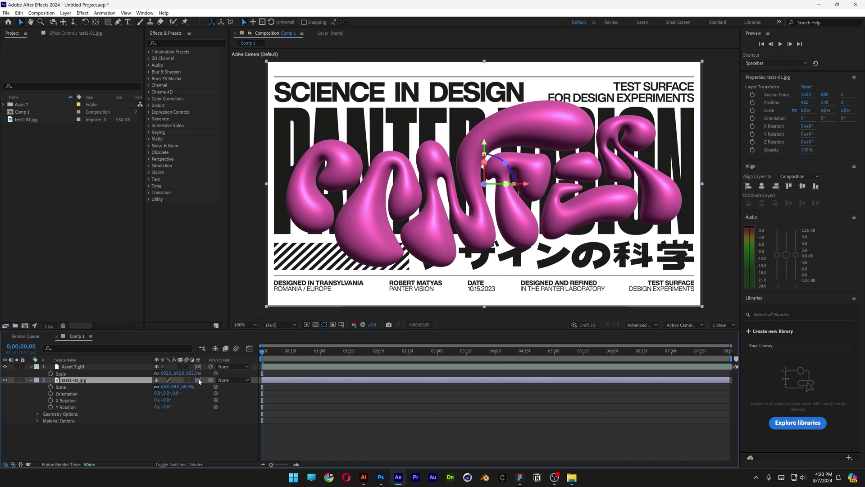
left_click(684, 324)
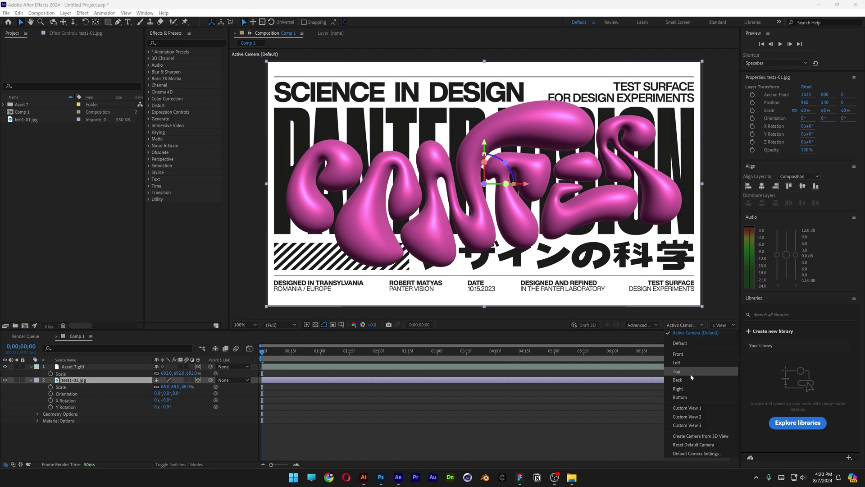
left_click(687, 408)
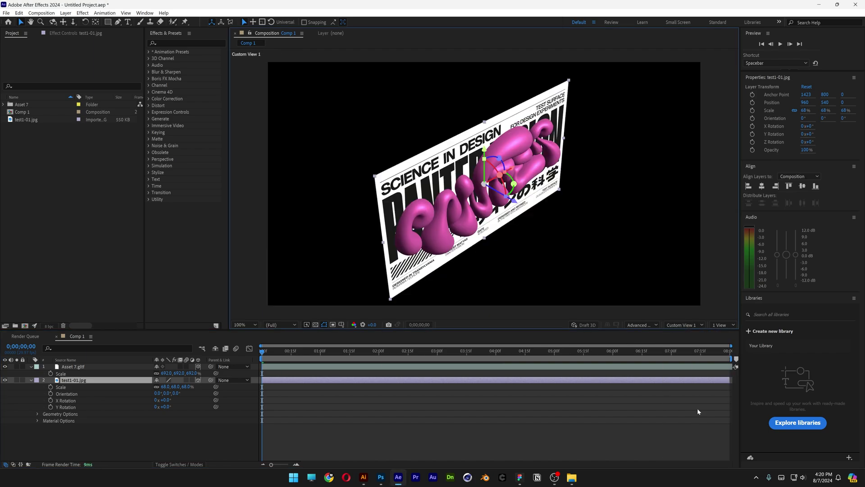
left_click_drag(515, 202, 658, 290)
Switch the viewer to Top view at 50% zoom
left_click(691, 327)
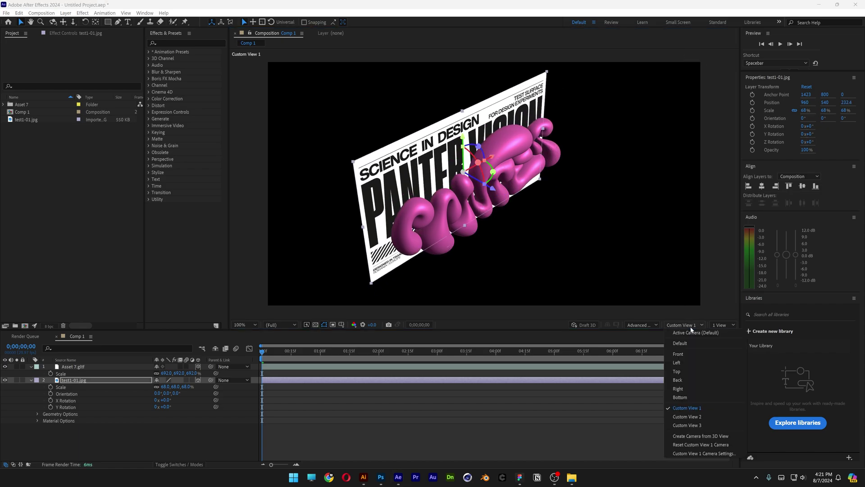
left_click(690, 372)
key("comma")
key("comma")
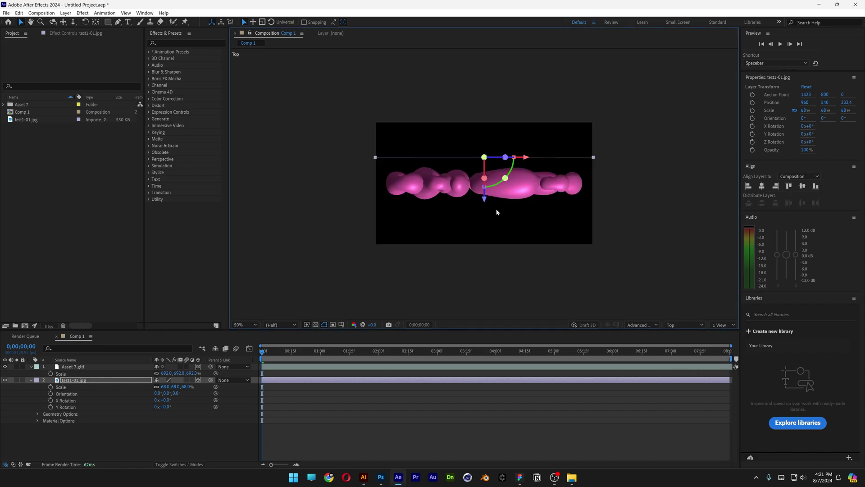
Add a new spot light layer, Spot Light 1, to the composition
left_click(31, 380)
right_click(109, 406)
mouse_move(161, 318)
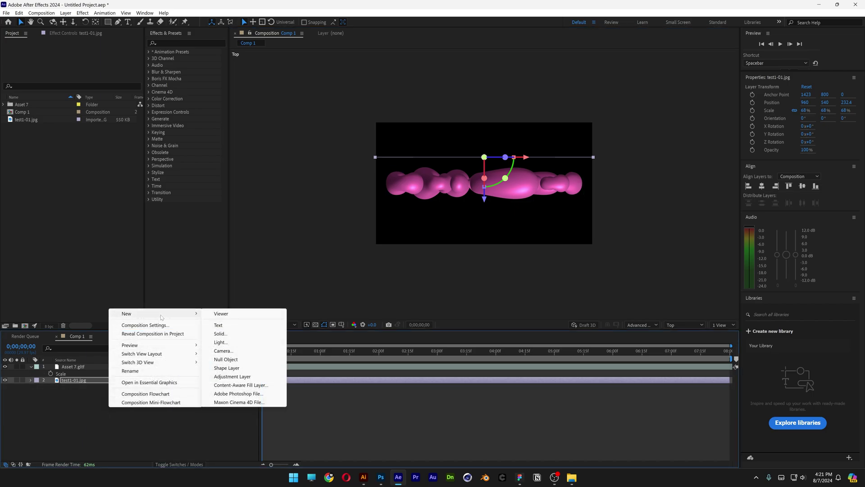
left_click(221, 342)
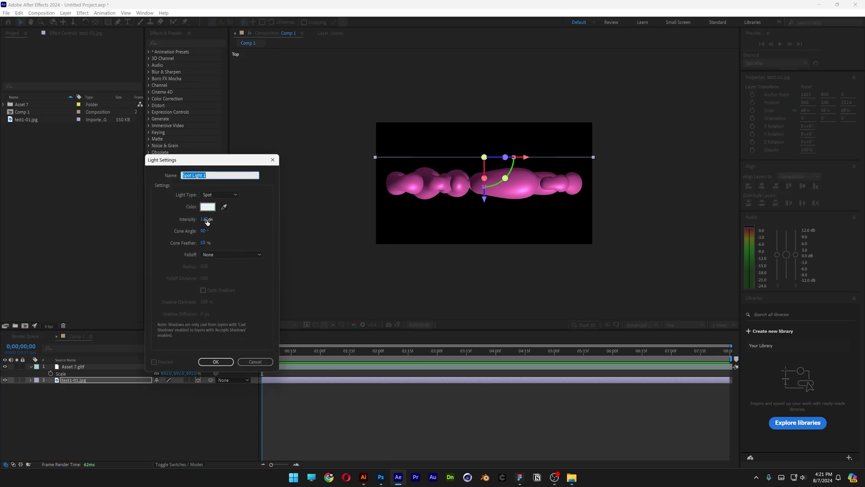
left_click(215, 362)
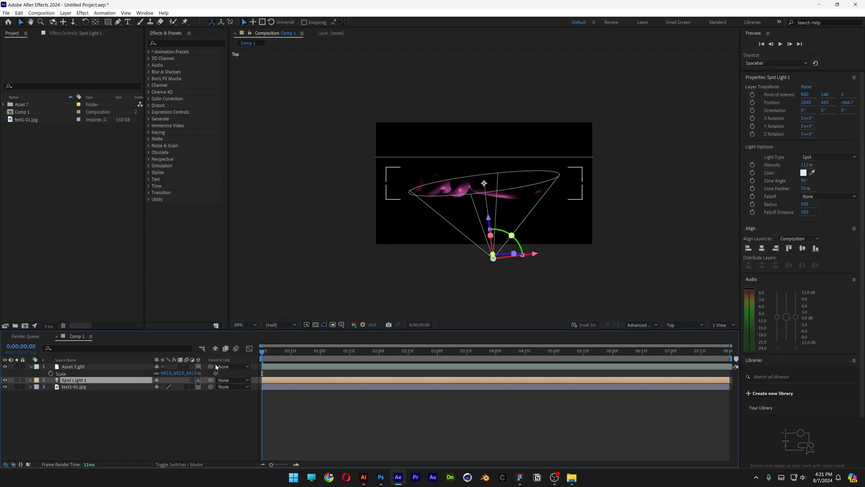
Move Spot Light 1 to the top of the stack and position it right of and in front of the text
left_click_drag(81, 367, 81, 367)
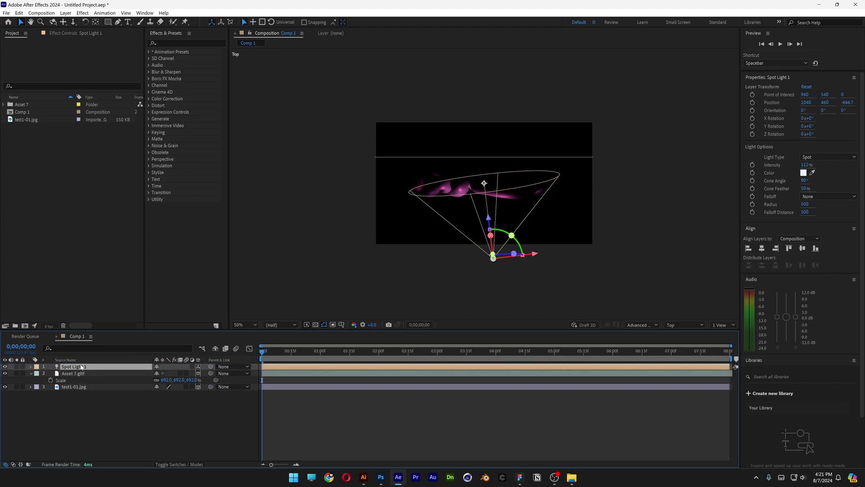
left_click_drag(536, 257, 631, 252)
left_click_drag(586, 233, 595, 269)
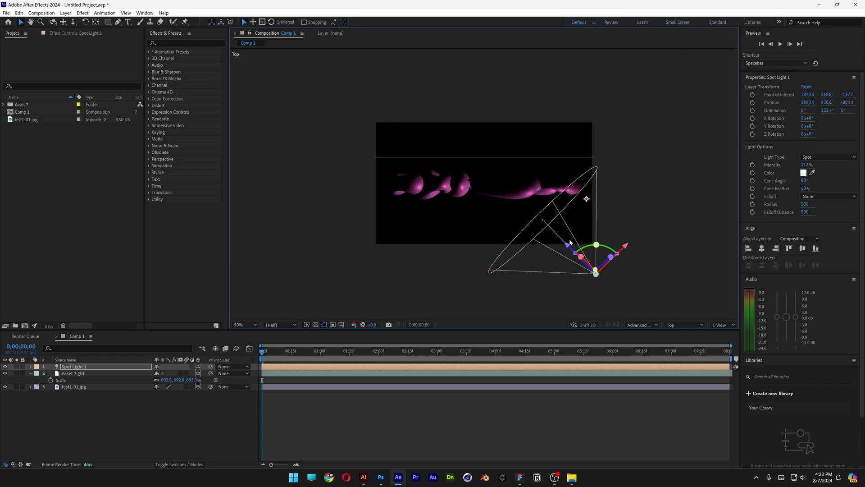
Duplicate the spotlight, rotate Spot Light 2 to aim the other way, and move it to the left
key("ctrl+d")
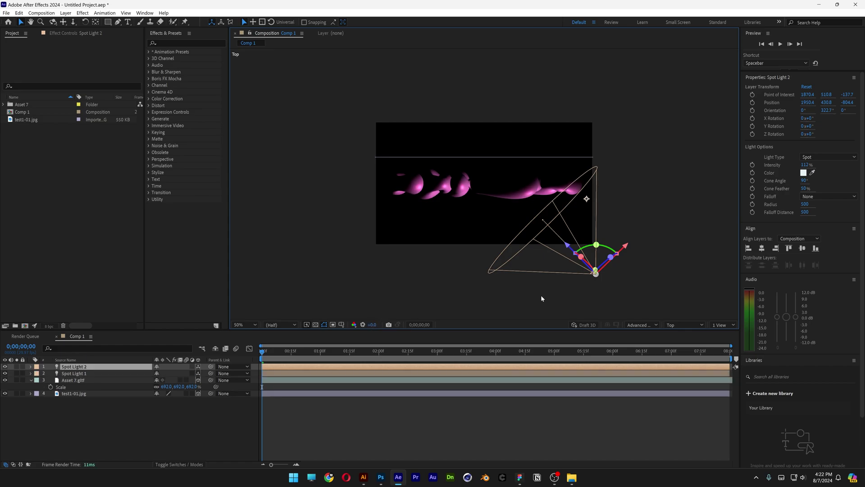
left_click_drag(576, 251, 600, 275)
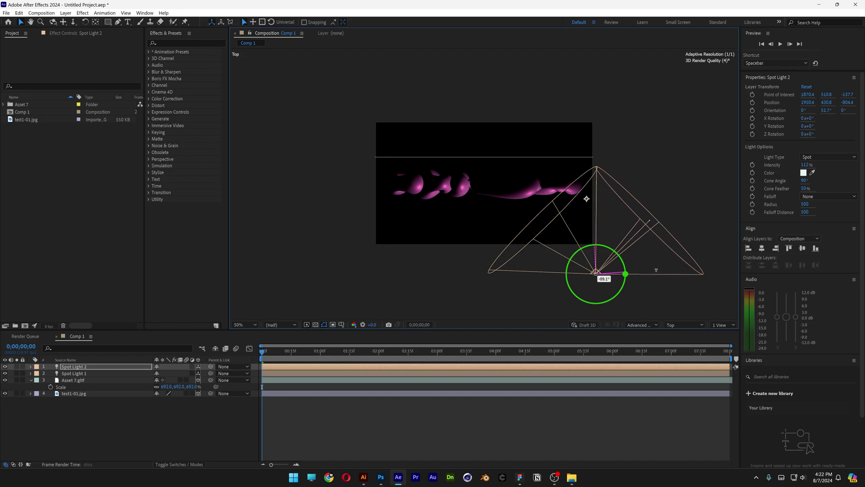
left_click_drag(656, 270, 651, 279)
left_click_drag(624, 307, 367, 282)
Reposition Spot Light 1 slightly deeper and further to the right
left_click(595, 271)
left_click_drag(569, 249, 580, 261)
left_click_drag(639, 261, 654, 246)
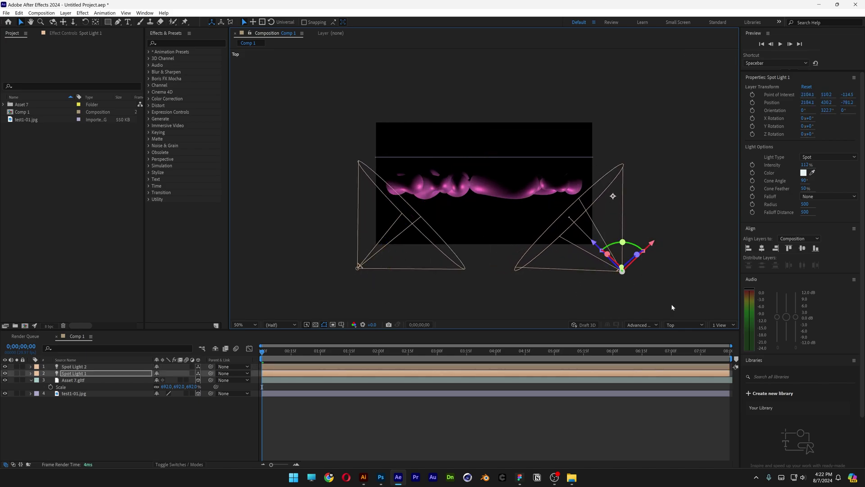
left_click(685, 324)
In Active Camera view, widen Spot Light 2's cone angle and confirm Spot Light 1's settings
left_click(711, 334)
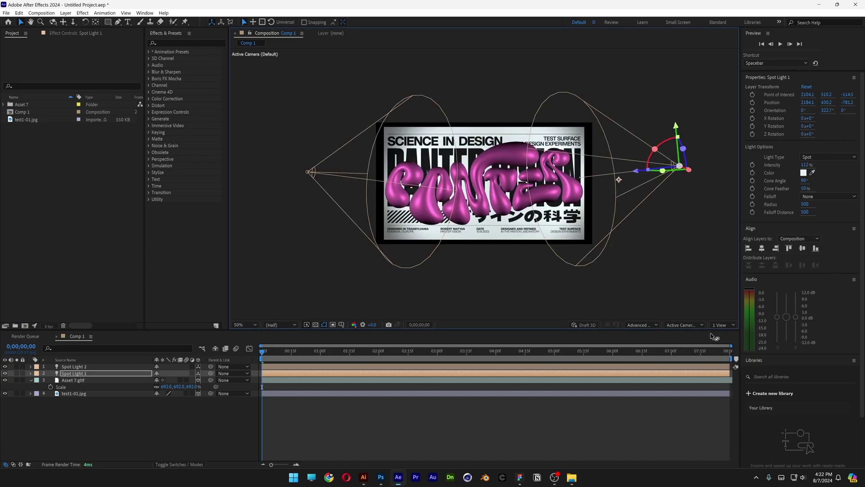
scroll(498, 155, "up", 2)
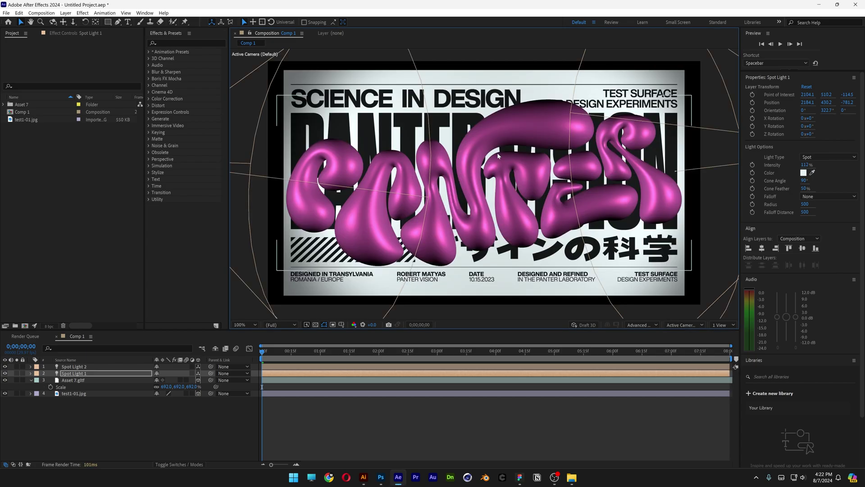
scroll(498, 156, "down", 2)
double_click(78, 369)
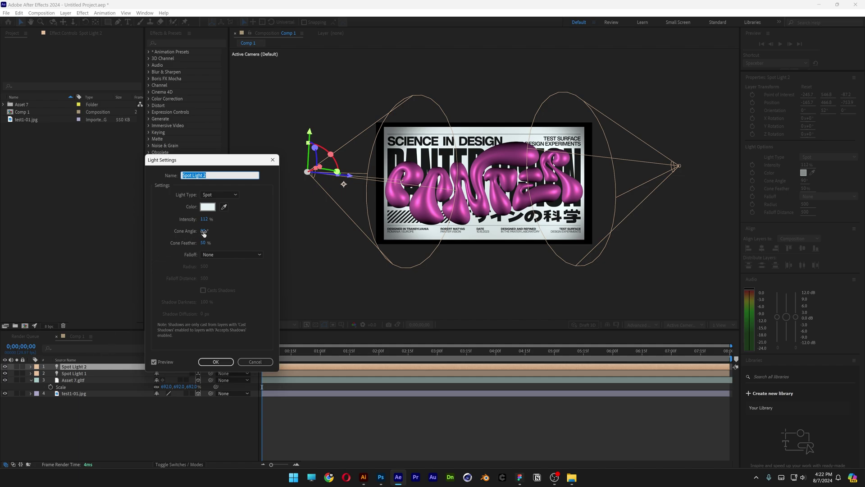
mouse_move(203, 231)
left_mouse_down()
mouse_move(211, 231)
mouse_move(204, 220)
left_mouse_up()
left_click(216, 362)
double_click(74, 373)
left_click(216, 362)
Add Spot Light 3 and raise it along Y above the text, back at full zoom
right_click(158, 423)
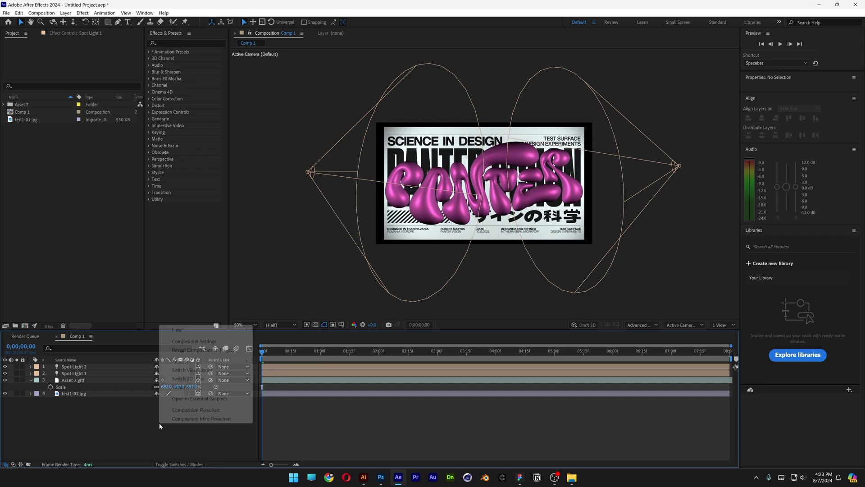
mouse_move(223, 330)
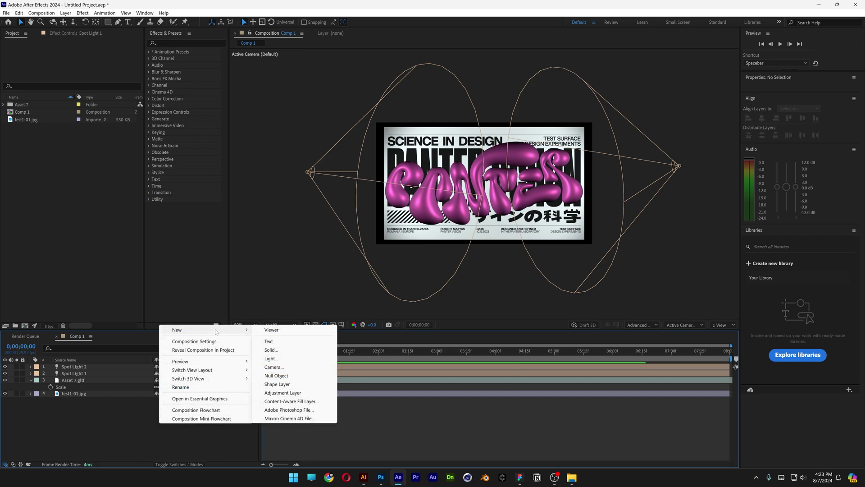
left_click(282, 358)
key("Return")
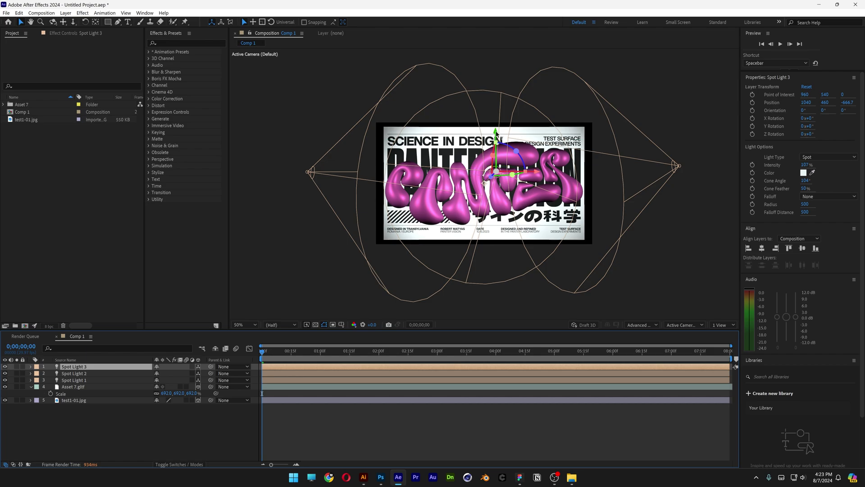
left_click_drag(496, 134, 489, 54)
key("/")
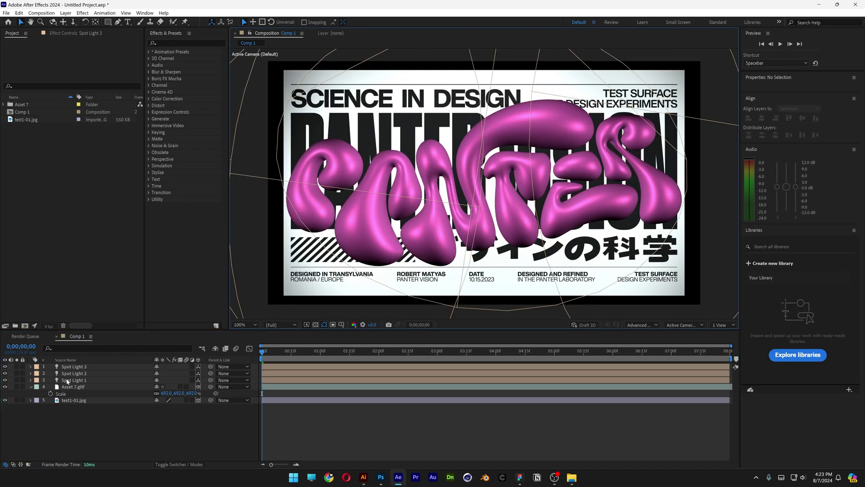
Add Camera 1 and increase its Zoom to move closer on the scene
right_click(133, 426)
mouse_move(207, 337)
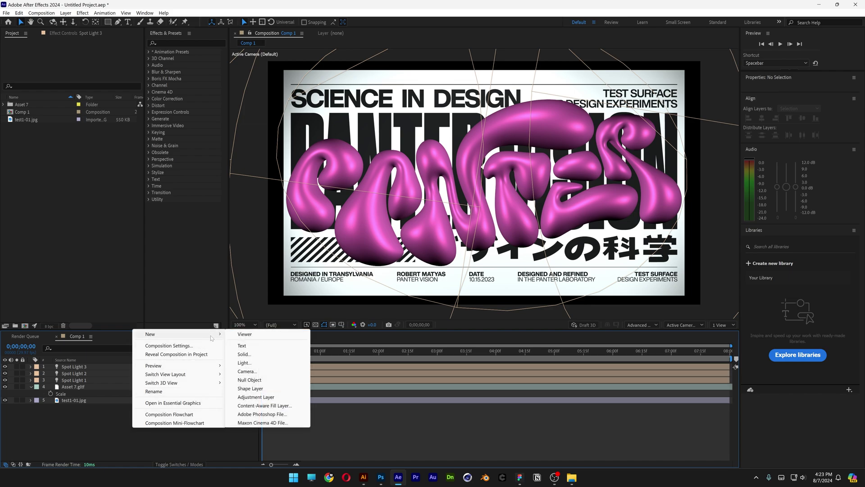
left_click(245, 371)
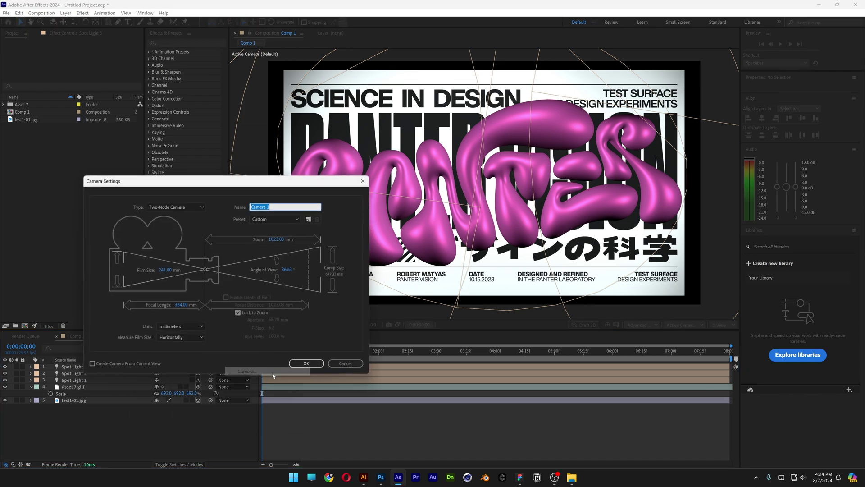
left_click(307, 365)
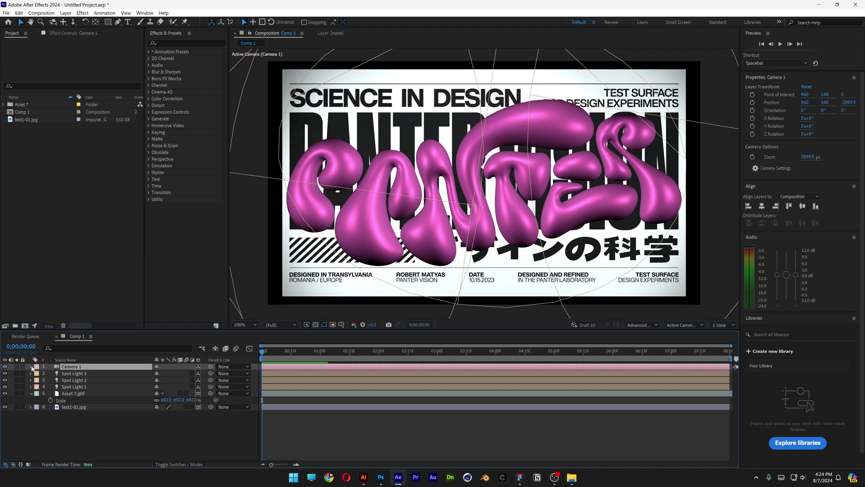
left_click(31, 366)
left_click(38, 381)
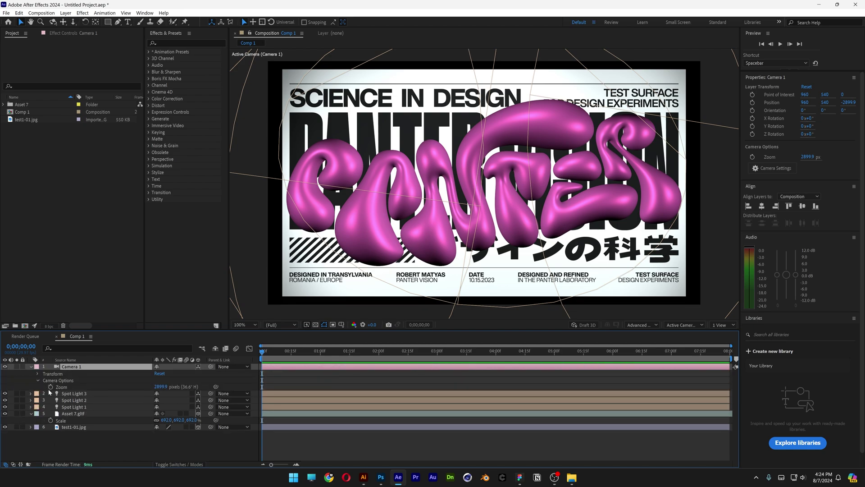
left_click_drag(163, 387, 171, 442)
left_click(171, 442)
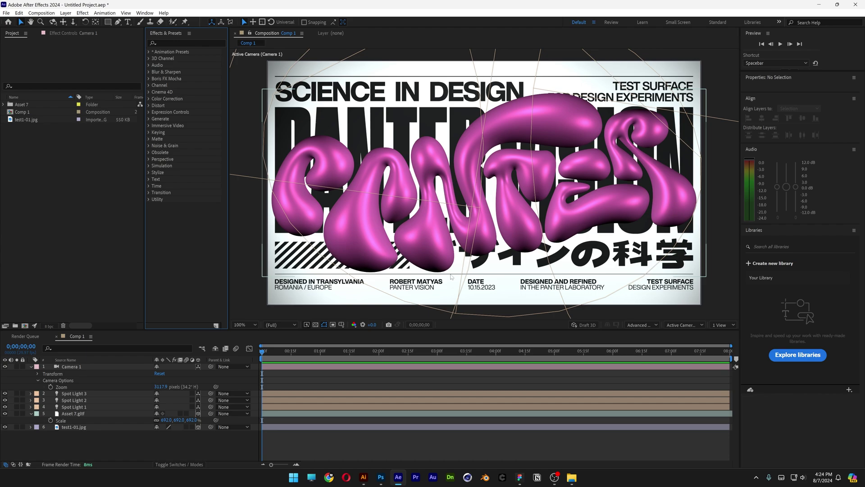
Add an adjustment layer with Hue/Saturation, raising Master Saturation to 5
right_click(160, 443)
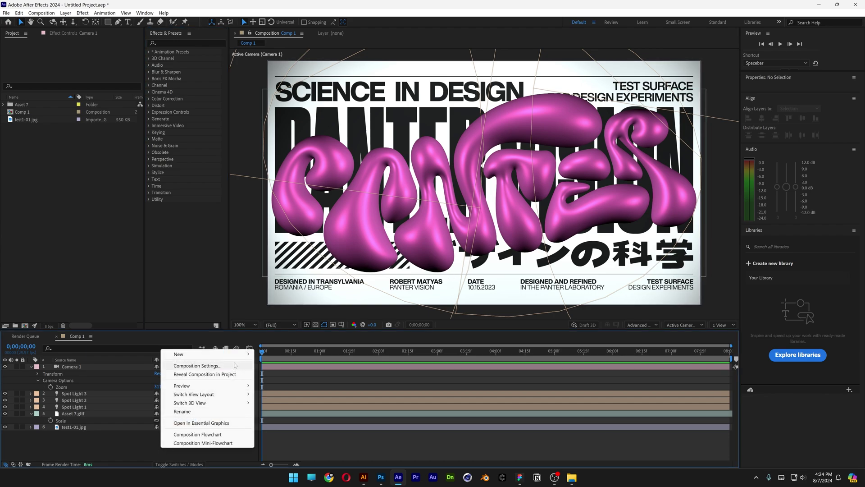
mouse_move(235, 354)
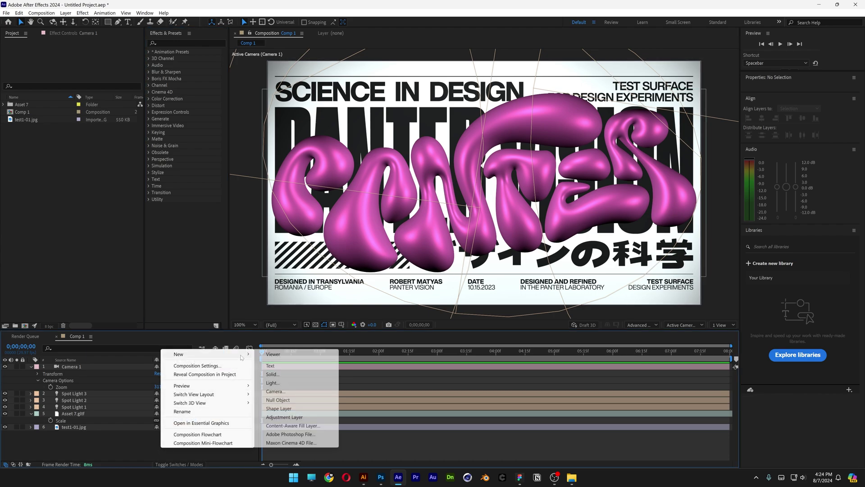
left_click(310, 418)
left_click(180, 42)
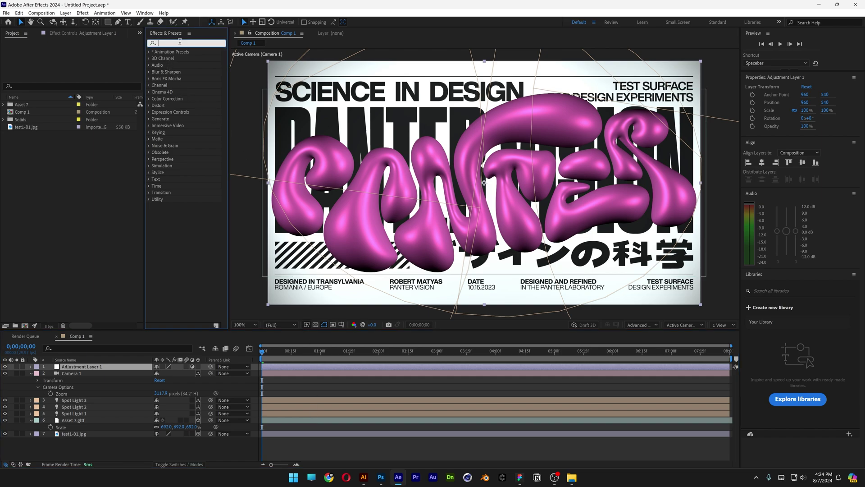
type("hue")
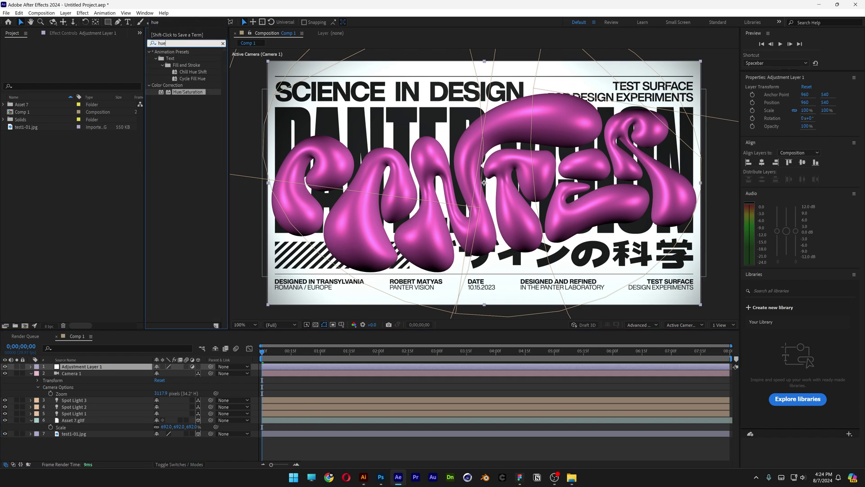
left_click_drag(193, 90, 114, 368)
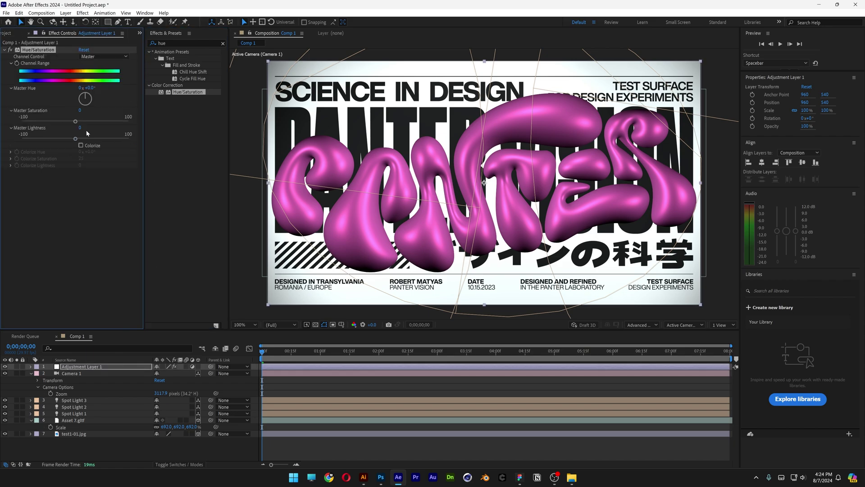
left_click_drag(75, 122, 98, 125)
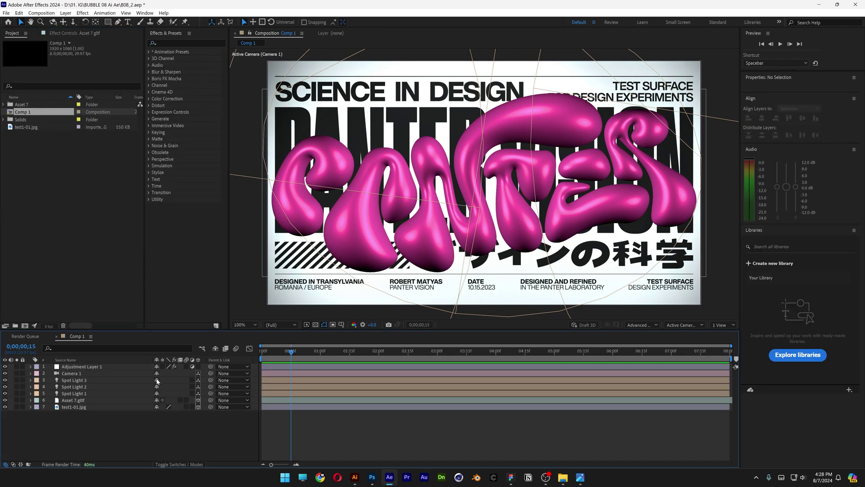
Keyframe Asset 7.gltf's X Rotation at 0° at 0;00;00;15 and 1x at 0;00;03;00
left_click(92, 399)
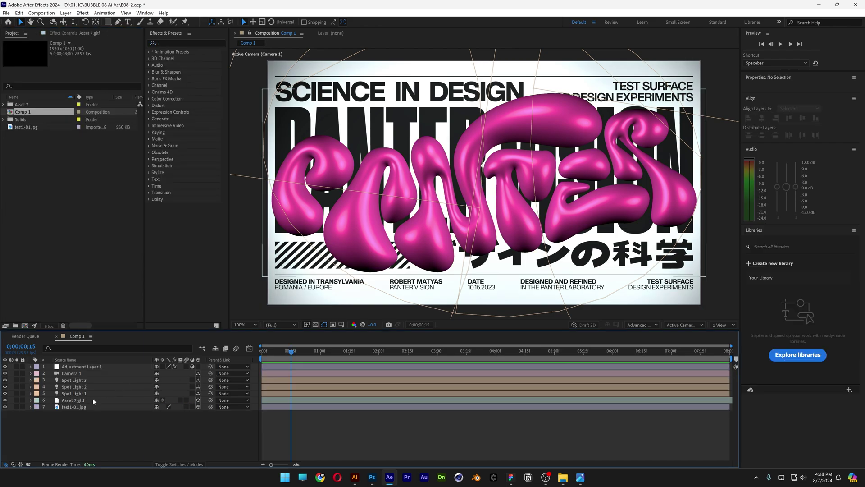
left_click(30, 400)
left_click(72, 432)
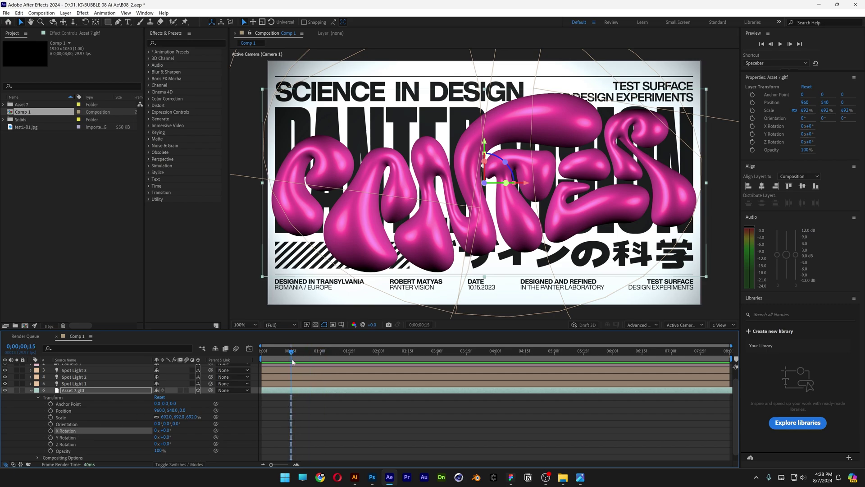
left_click(50, 431)
left_click(437, 351)
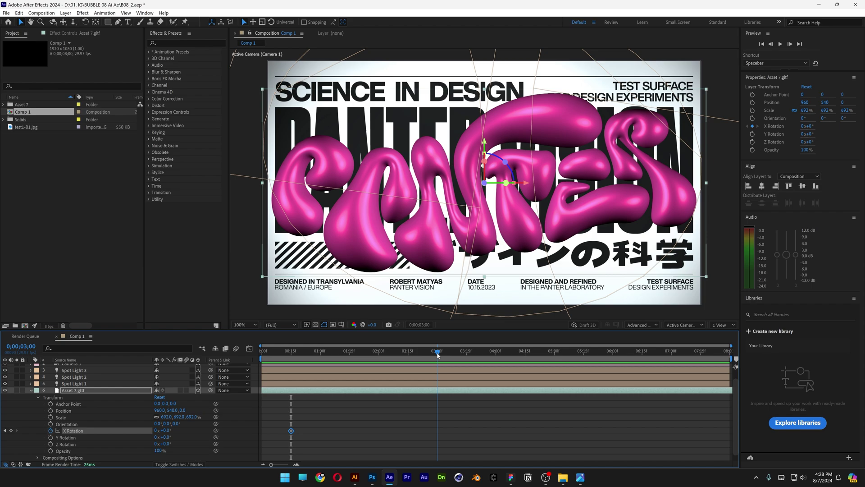
left_click(156, 430)
type("1")
key("Return")
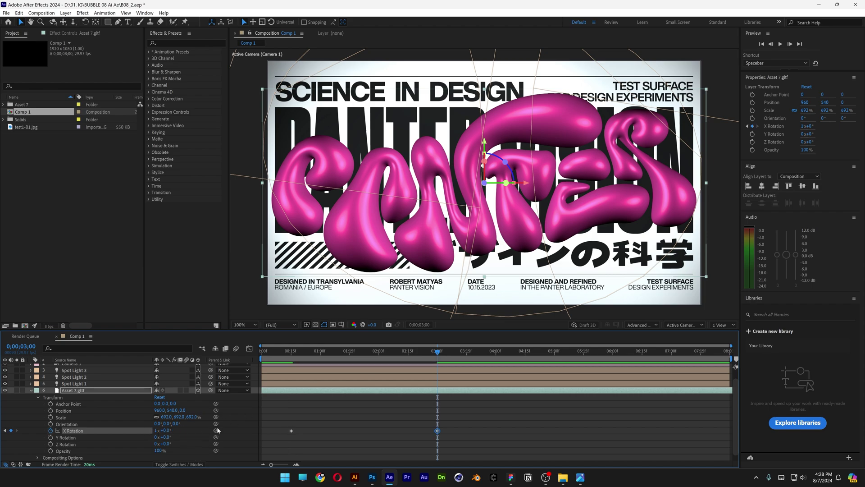
Apply Easy Ease to both X Rotation keyframes
mouse_move(435, 352)
left_mouse_down()
mouse_move(361, 352)
mouse_move(428, 351)
mouse_move(418, 351)
left_mouse_up()
left_click_drag(472, 401, 292, 440)
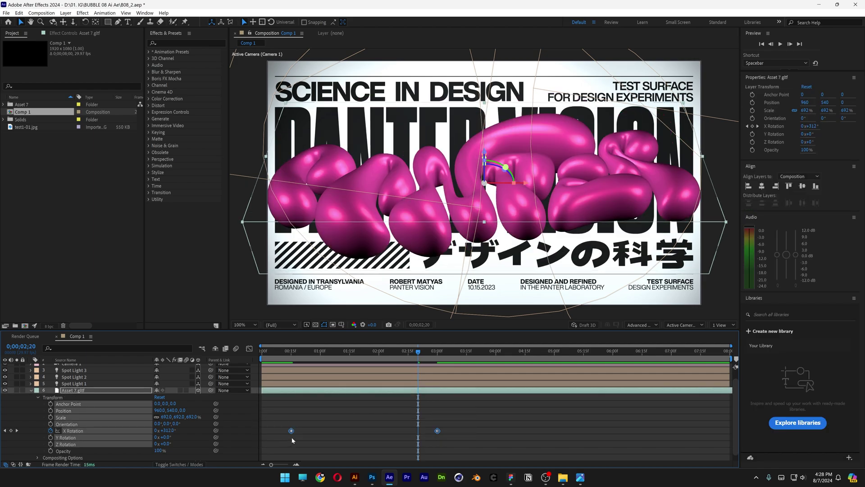
right_click(292, 432)
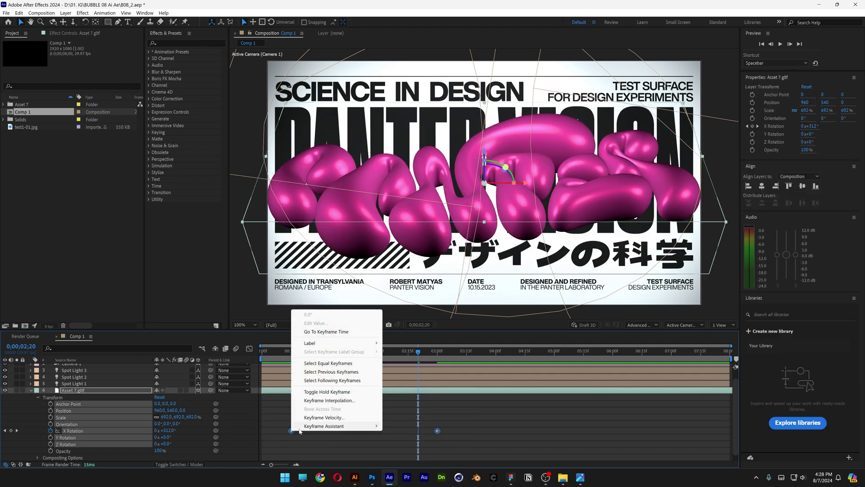
mouse_move(327, 429)
left_click(404, 375)
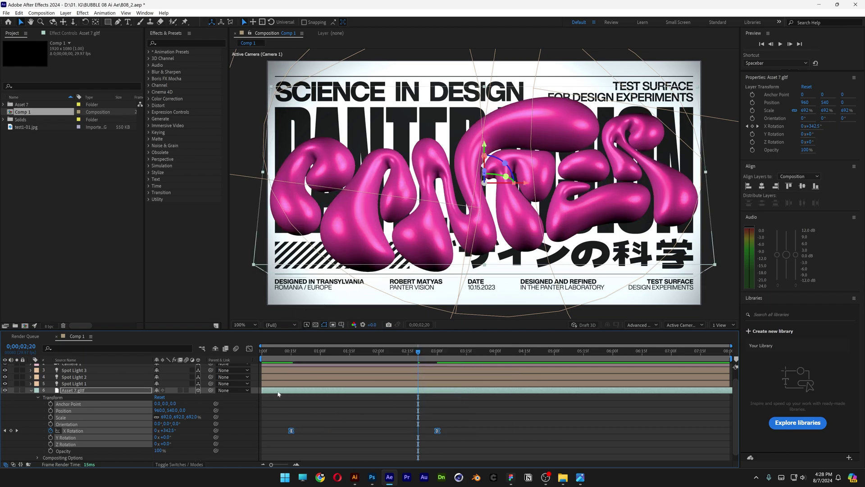
In the Graph Editor, stretch both X Rotation ease influences to about 99%, then preview
left_click(251, 349)
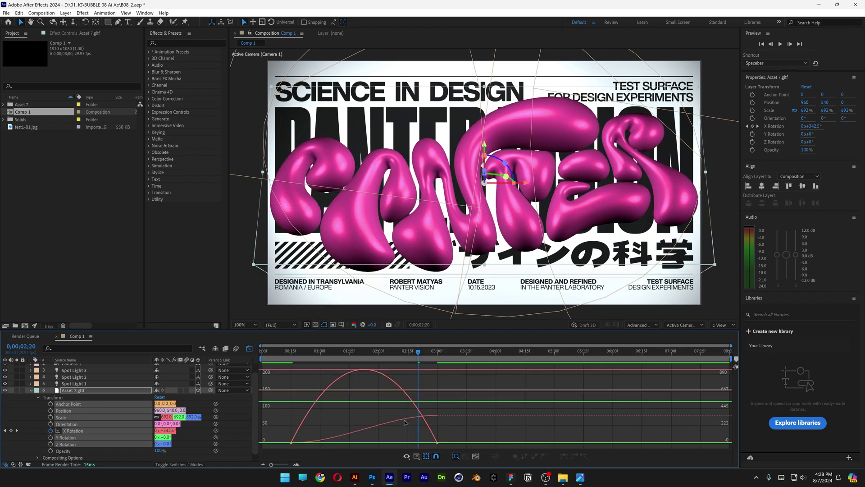
left_click(439, 441)
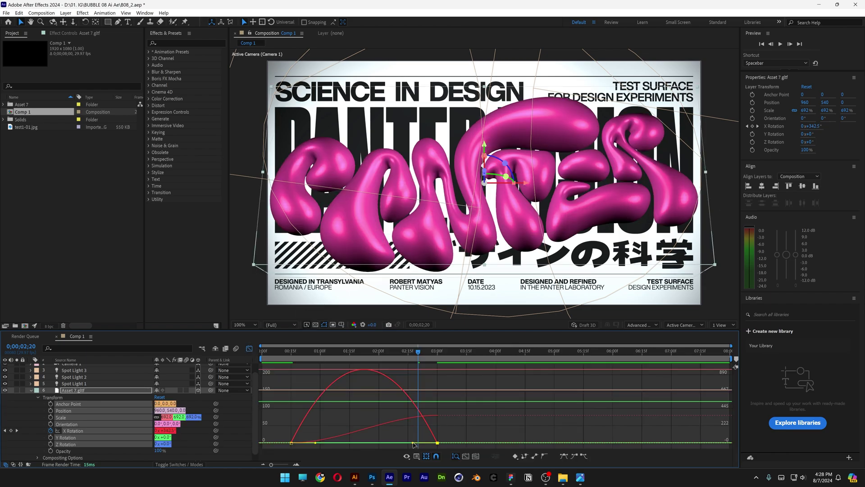
left_click_drag(413, 444, 370, 445)
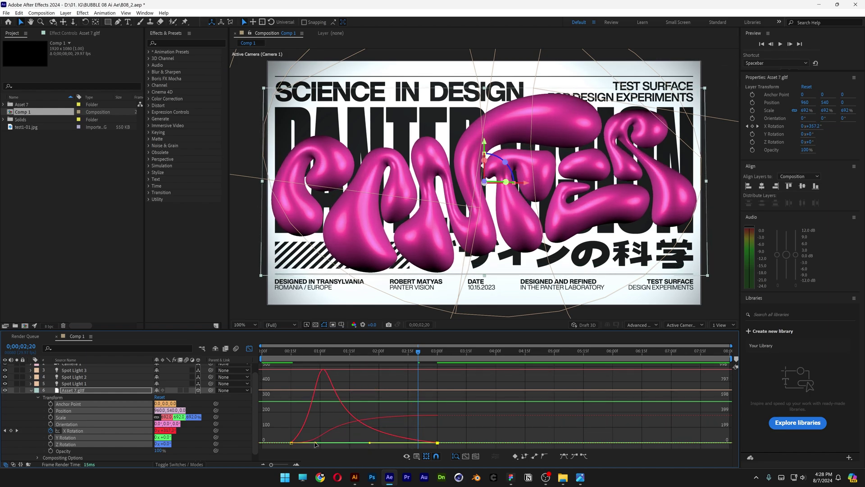
left_click_drag(316, 445, 320, 446)
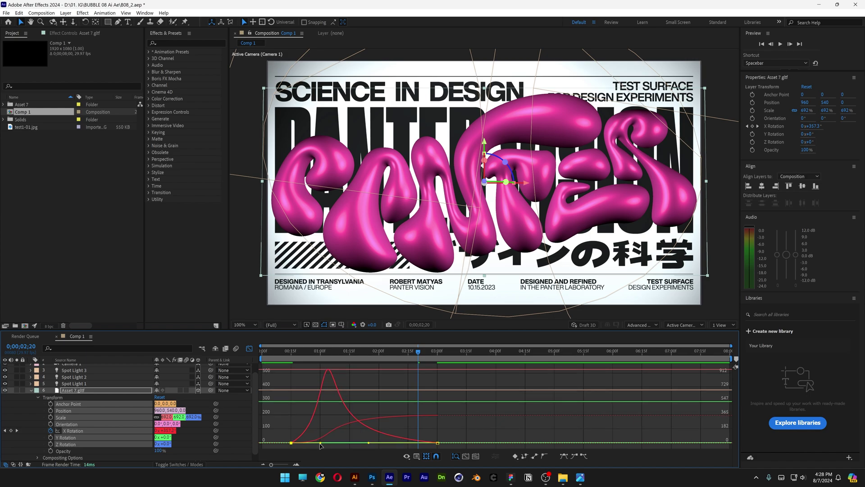
left_click(249, 348)
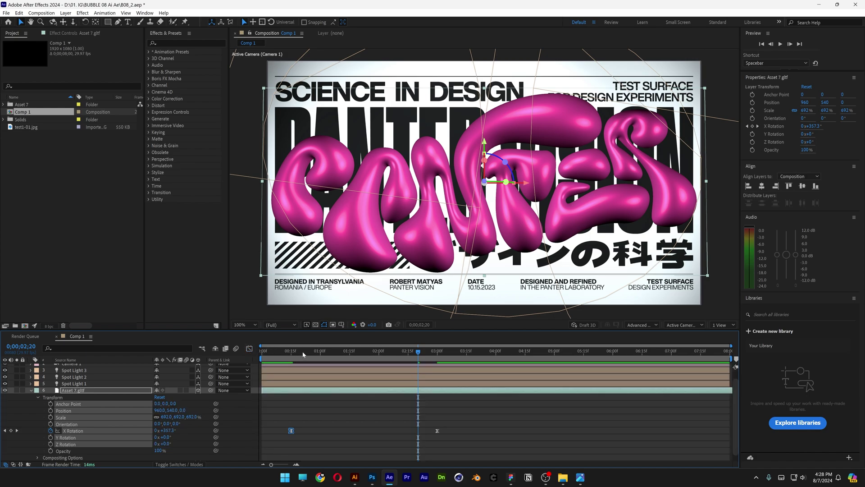
key("space")
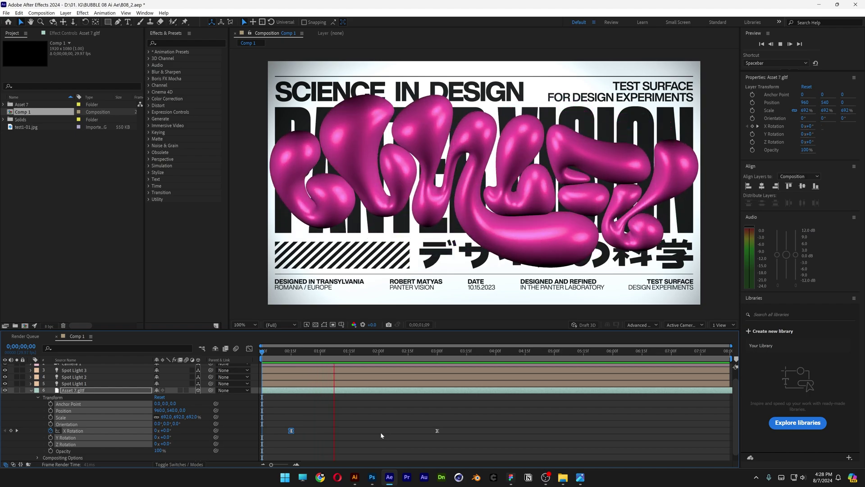
left_click(387, 433)
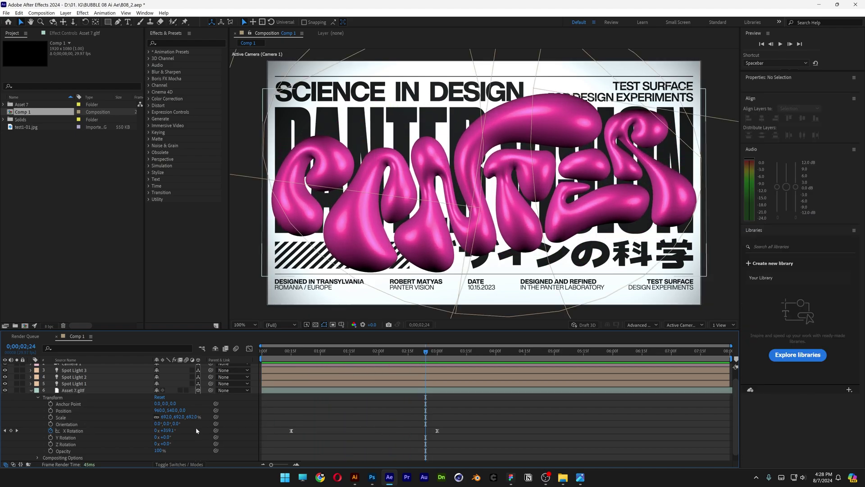
Test a -14° Z Rotation tilt on the text, then undo it
left_click(91, 446)
left_click_drag(168, 446, 162, 447)
left_click(315, 352)
left_click_drag(327, 355, 412, 371)
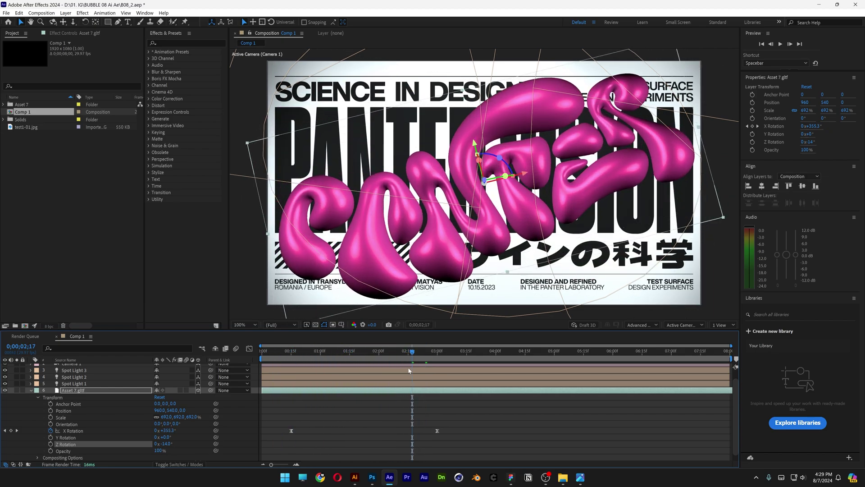
key("ctrl+z")
left_click(338, 414)
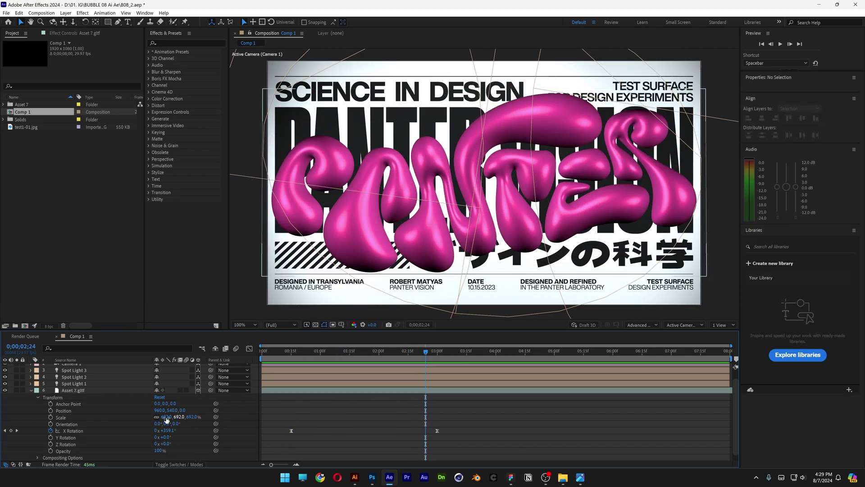
Add a Null 1 object and place it just above the text layer
left_click(32, 392)
right_click(97, 433)
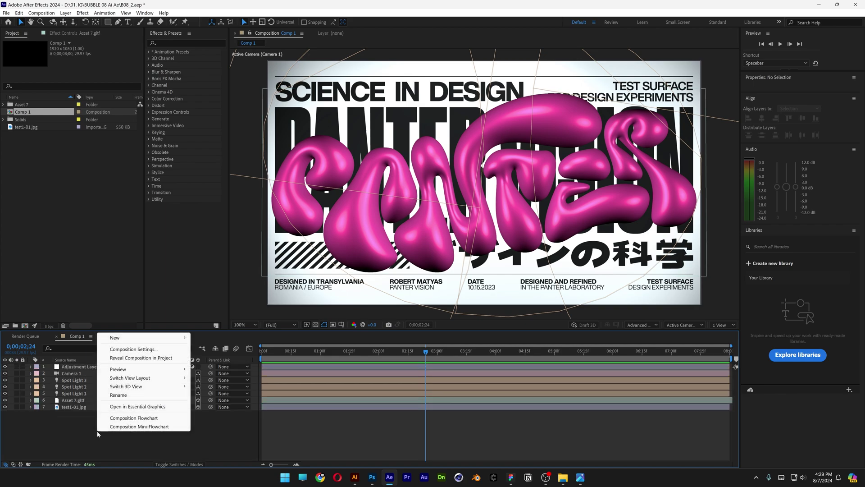
mouse_move(167, 340)
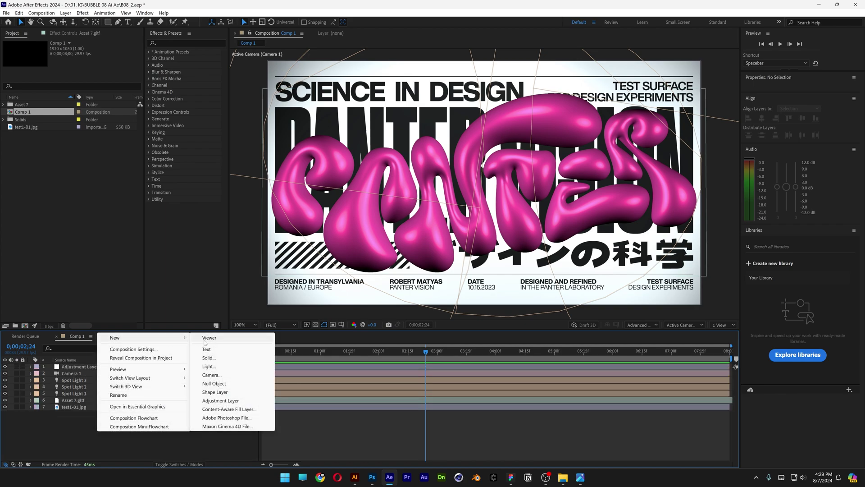
left_click(214, 384)
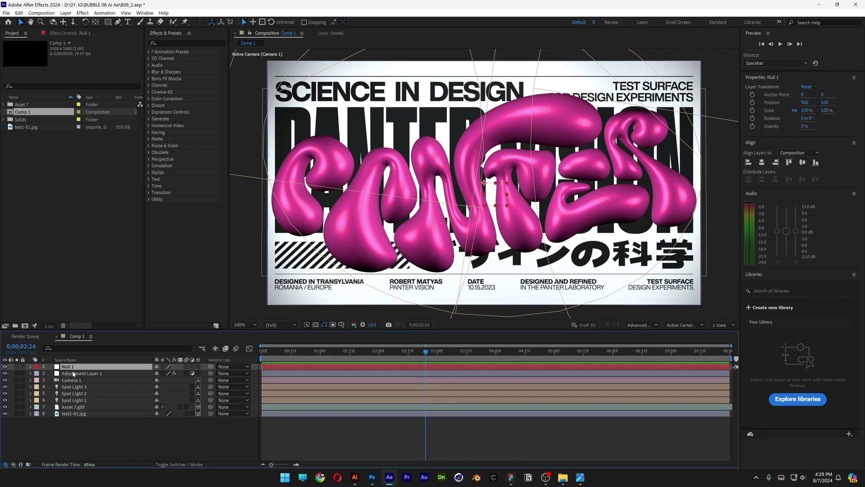
left_click_drag(78, 368, 88, 405)
Rename the text layer to 'TXT' and parent it to Null 1
right_click(68, 407)
left_click(91, 385)
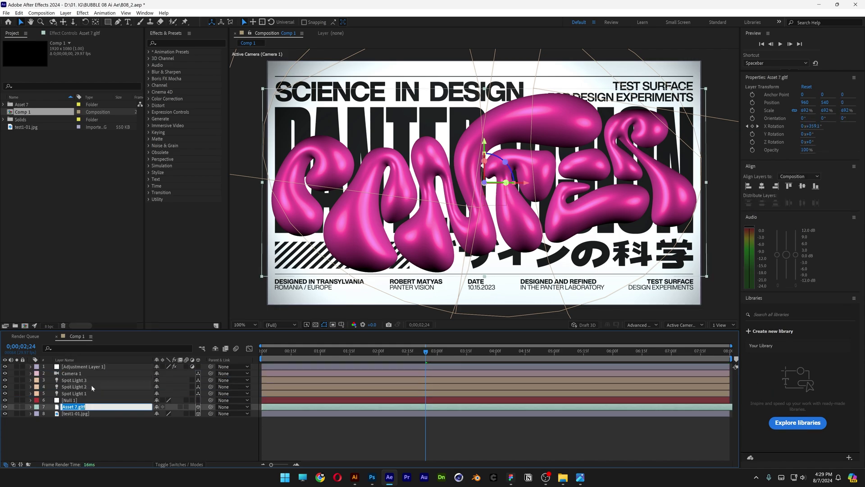
type("TXT")
key("Return")
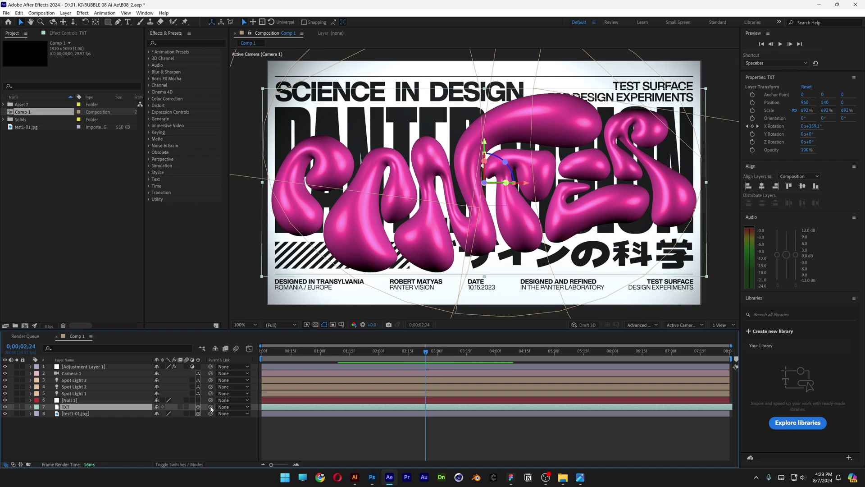
left_click_drag(211, 408, 71, 400)
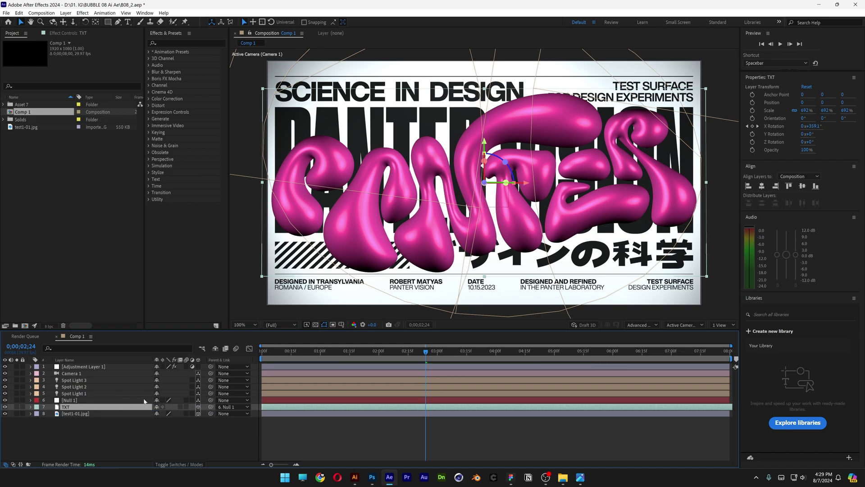
Scrub Null 1's Z Rotation to test the bubble text tilt, then scrub and play the animation
left_click(110, 400)
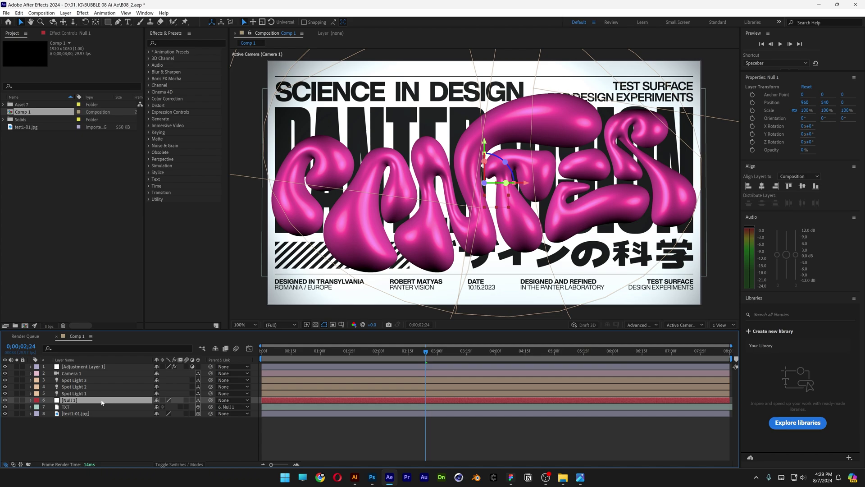
left_click(30, 401)
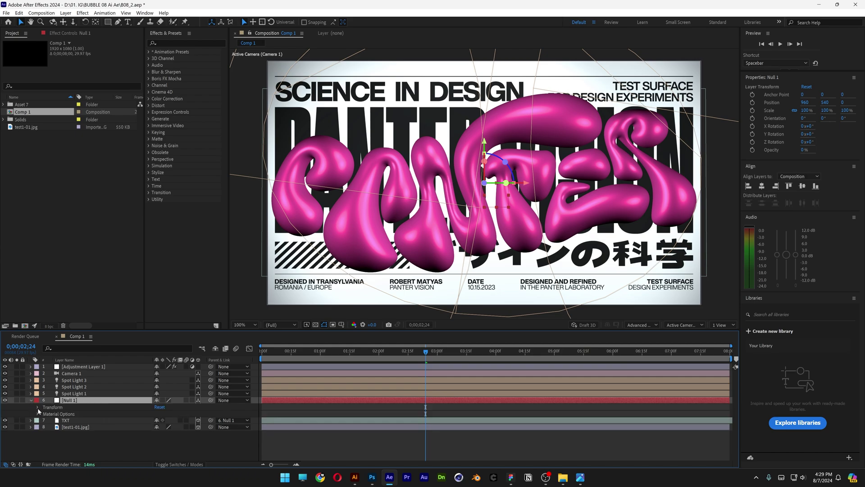
left_click(38, 407)
scroll(124, 421, "down", 1)
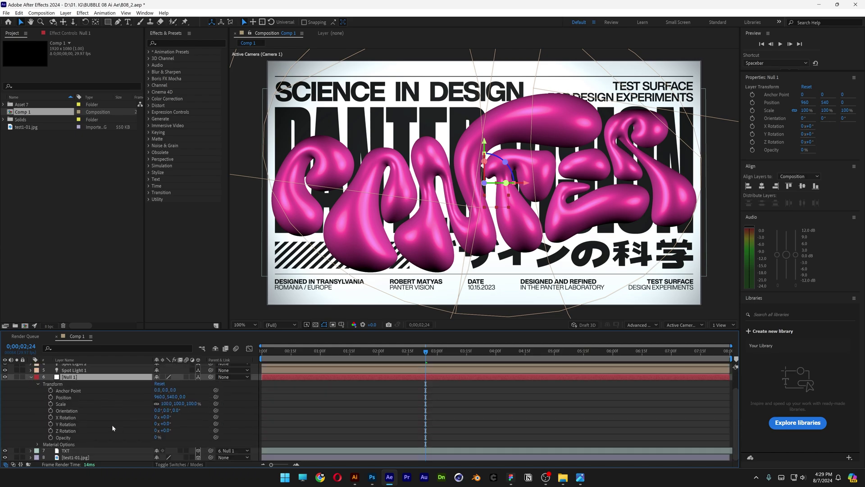
left_click(87, 430)
mouse_move(163, 430)
left_mouse_down()
mouse_move(173, 430)
mouse_move(160, 430)
left_mouse_up()
left_click(280, 351)
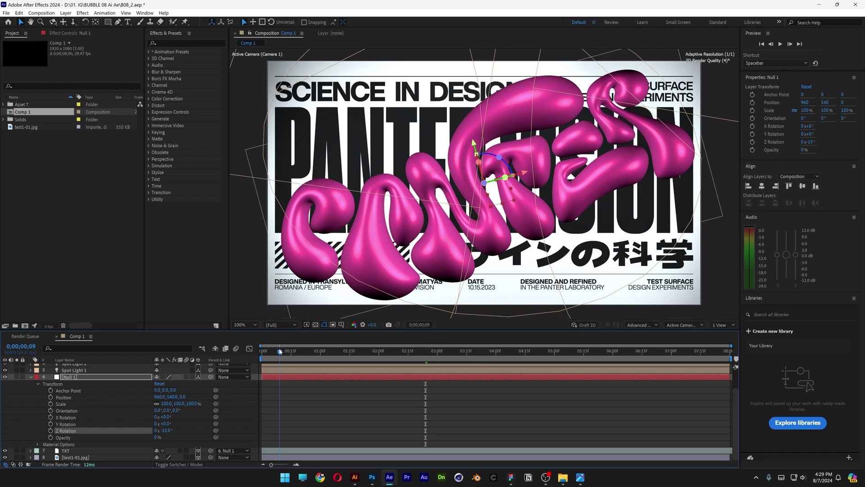
left_click_drag(280, 351, 374, 354)
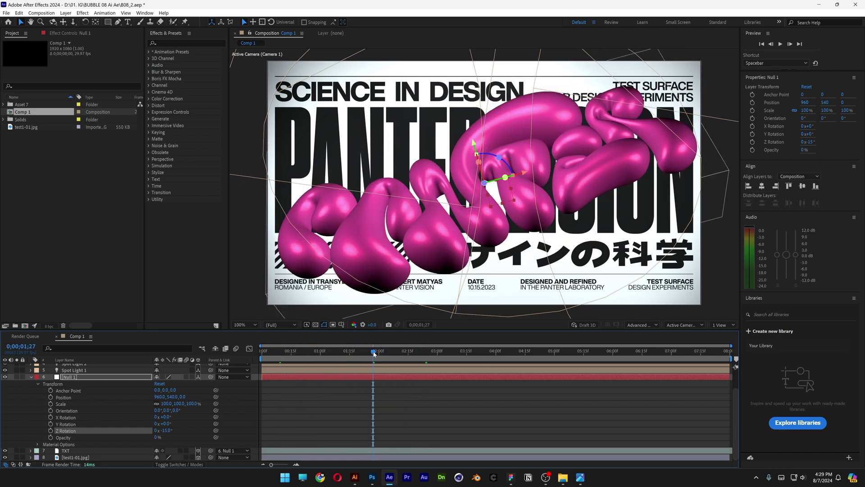
key("space")
Set a starting Null 1 Z Rotation keyframe at 1;00 and select it
left_click(321, 355)
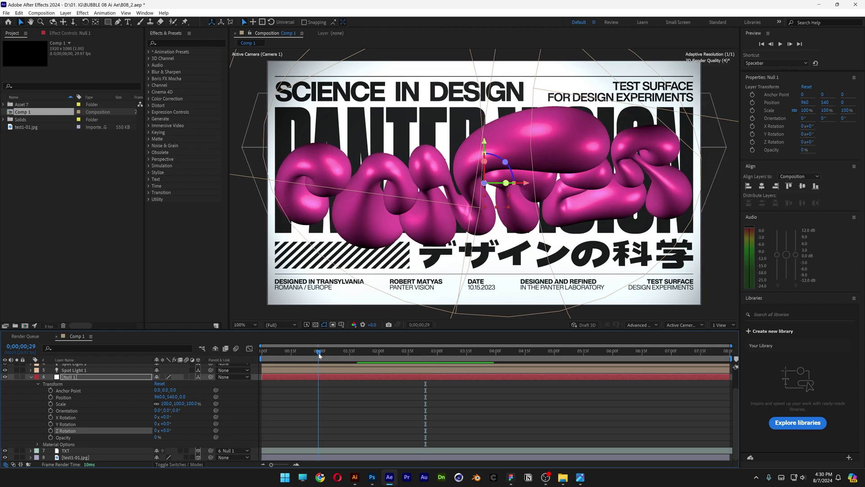
left_click(50, 431)
left_click(113, 450)
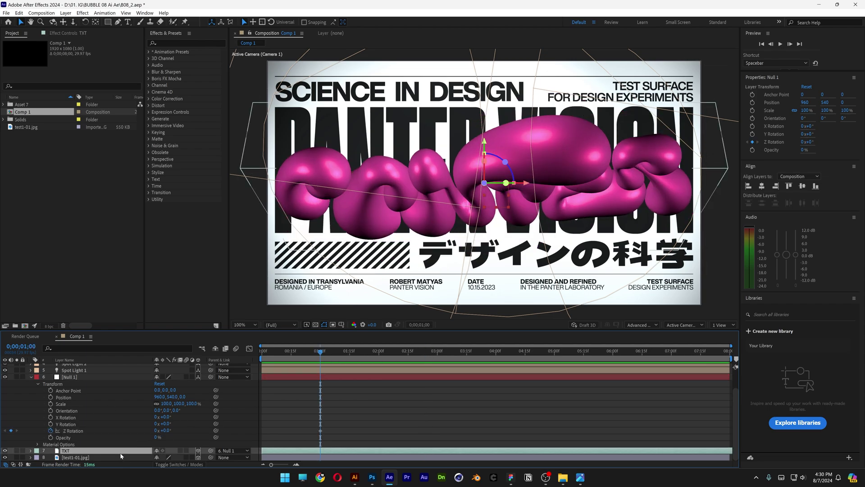
key("u")
scroll(373, 412, "down", 1)
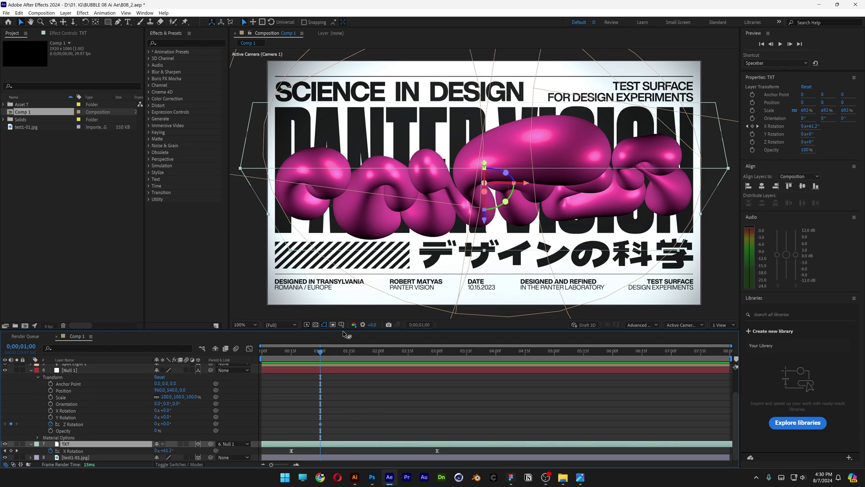
left_click_drag(345, 335, 345, 287)
left_click(342, 397)
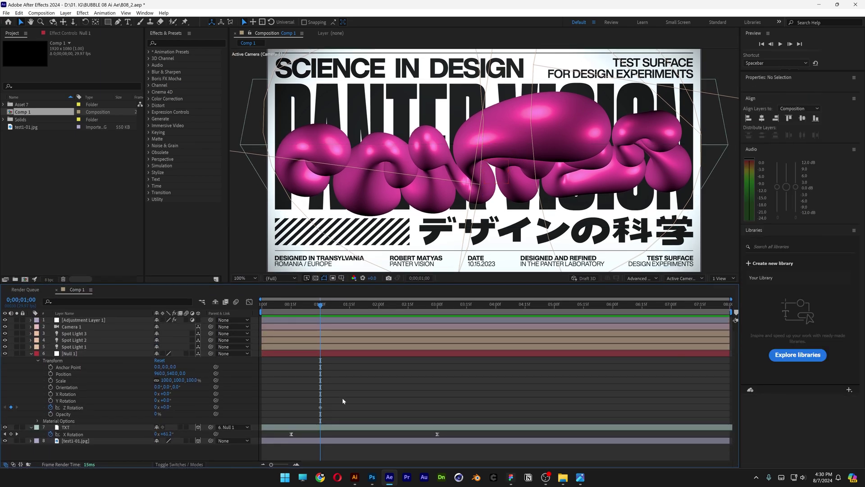
left_click_drag(342, 397, 297, 414)
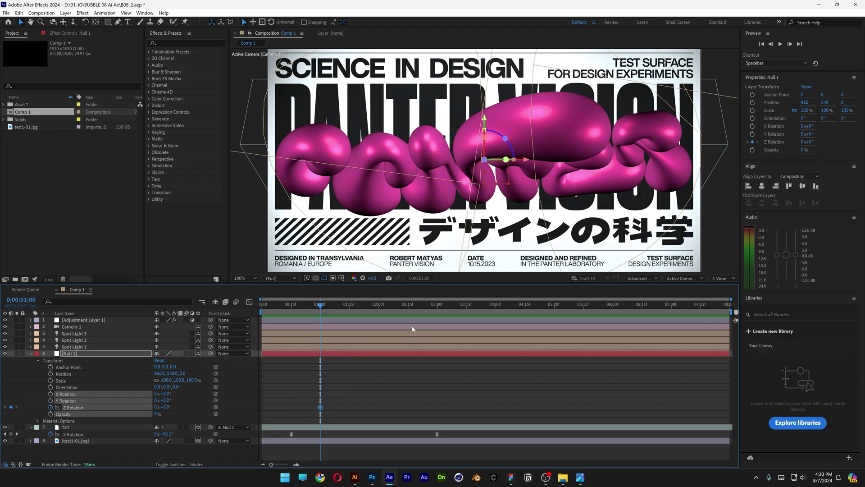
Add a -20° mid-spin Z Rotation keyframe, select all three keys and preview
left_click(408, 309)
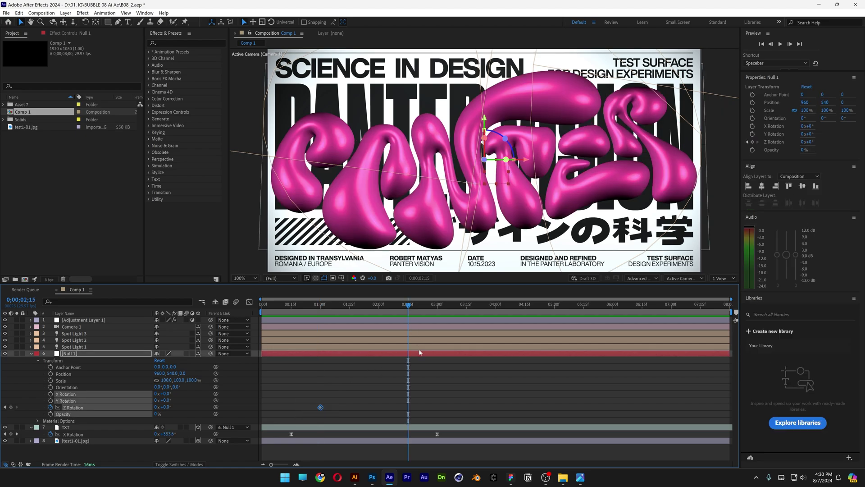
mouse_move(365, 309)
left_mouse_down()
mouse_move(347, 309)
mouse_move(366, 309)
left_mouse_up()
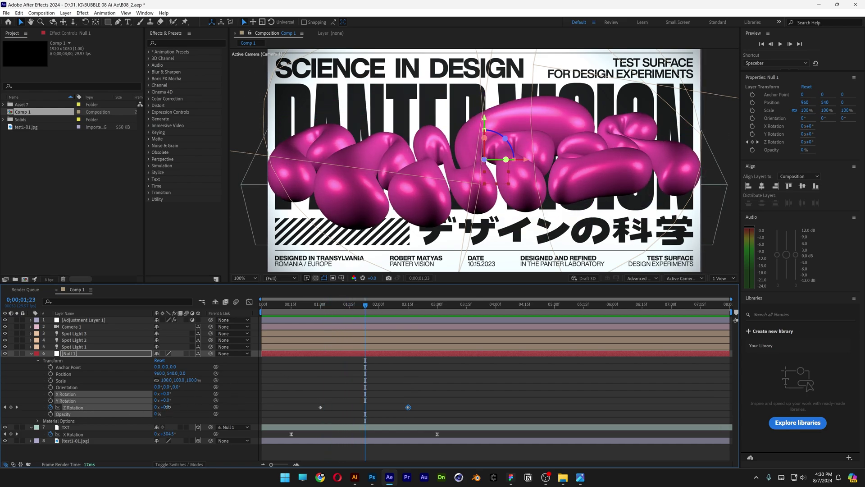
left_click_drag(160, 407, 161, 406)
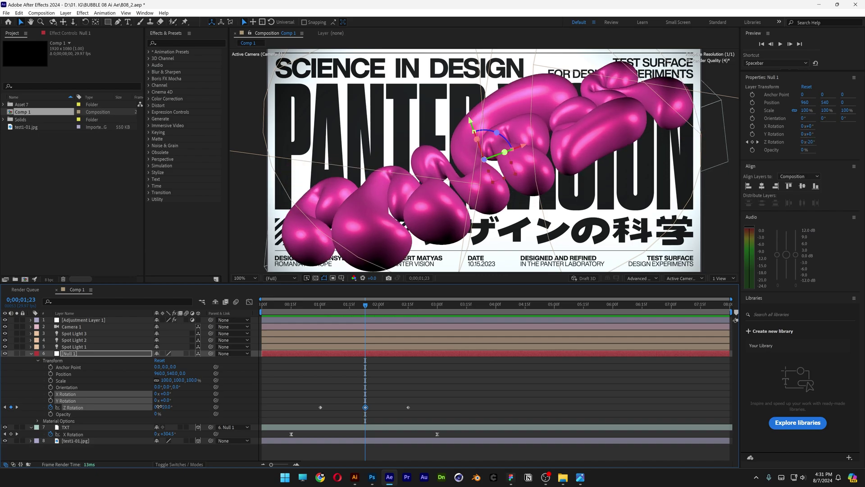
key("k")
left_click_drag(453, 392, 304, 419)
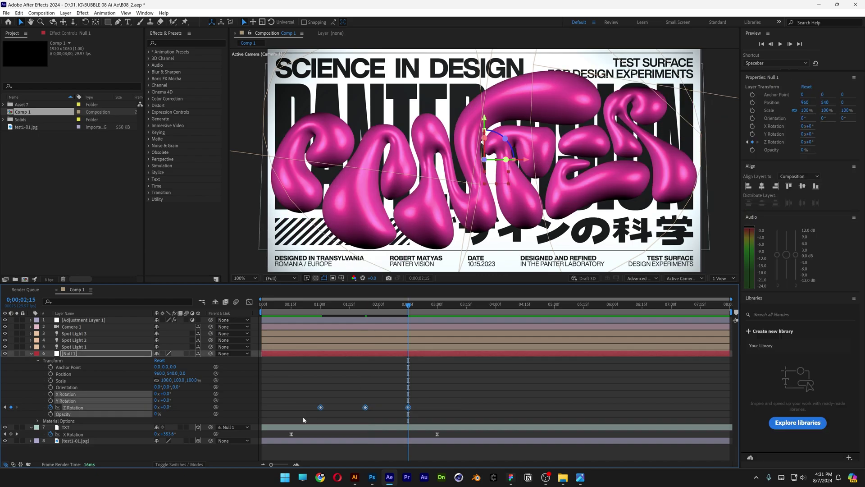
key("space")
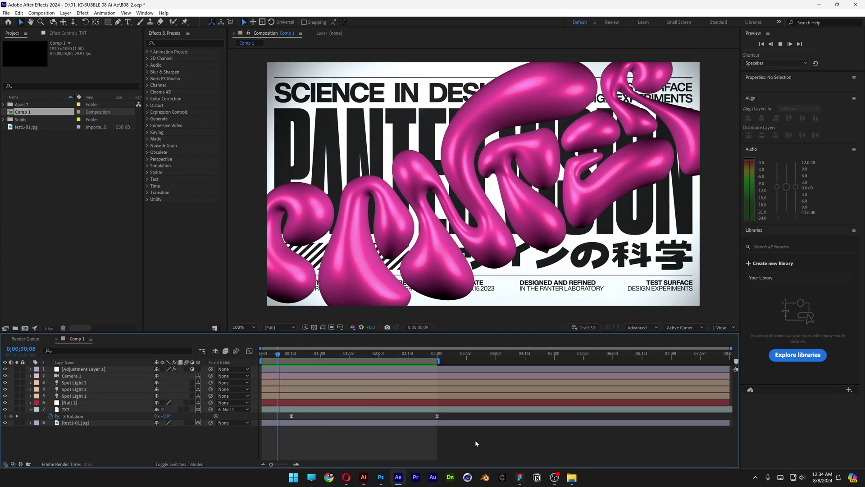
Pre-compose Spot Light 3 through the TXT layer into a precomp named 'TXT'
key("space")
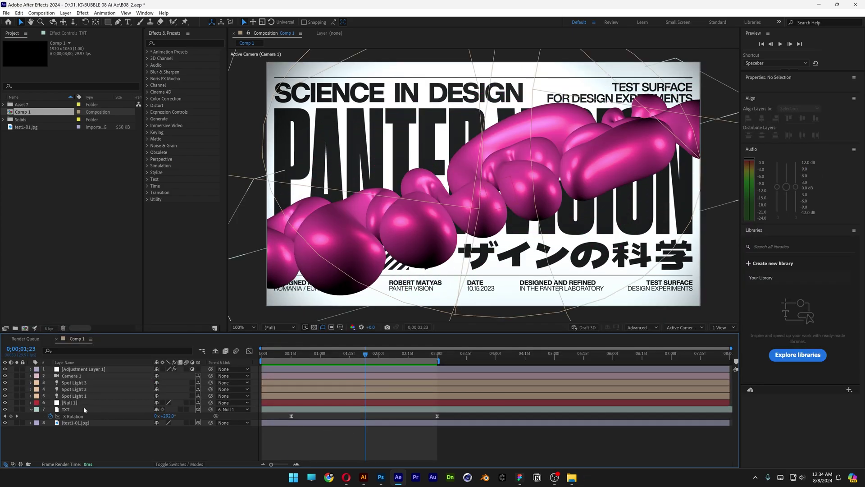
left_click(73, 410)
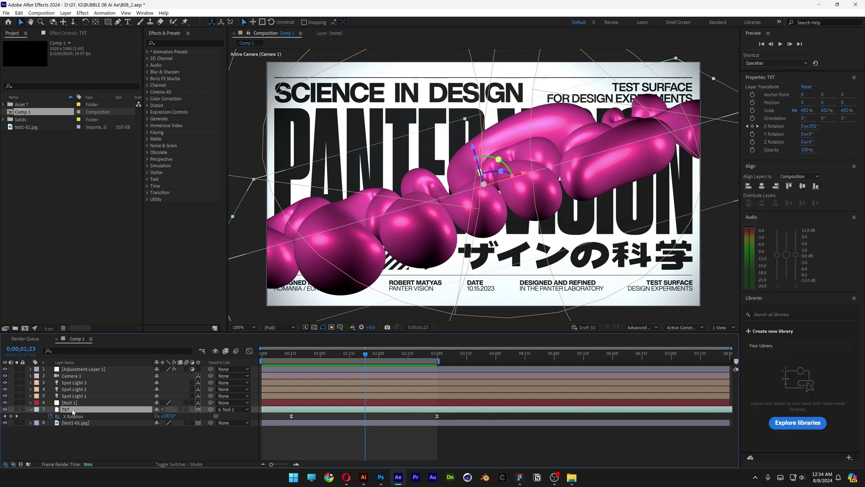
left_click(80, 384, "shift")
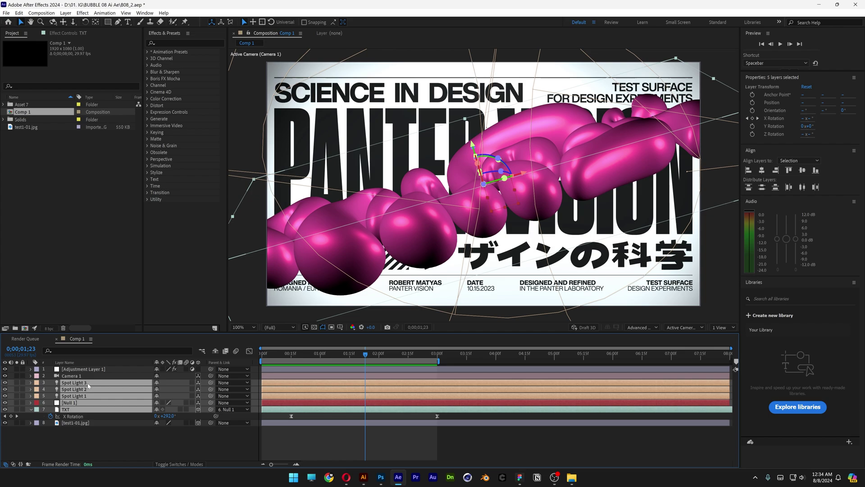
right_click(89, 386)
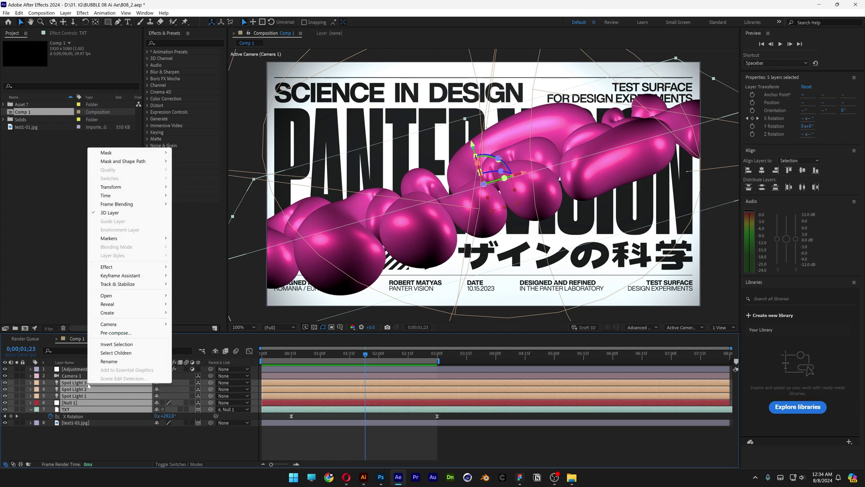
left_click(116, 333)
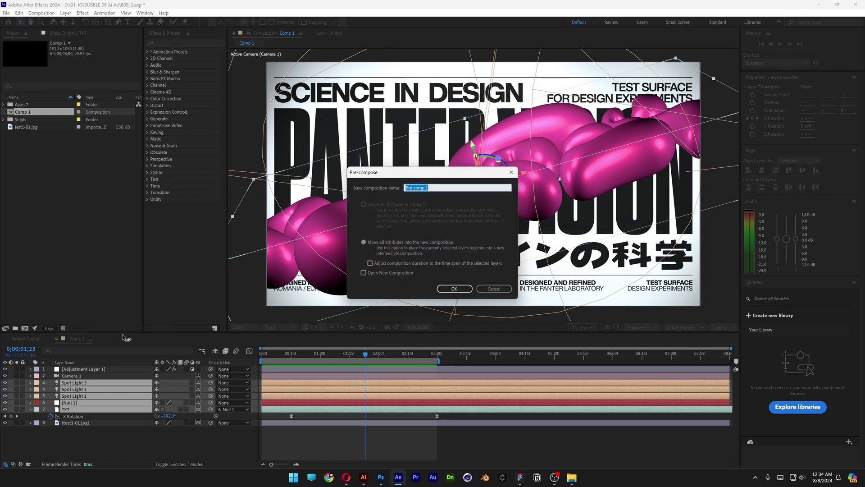
type("TXT")
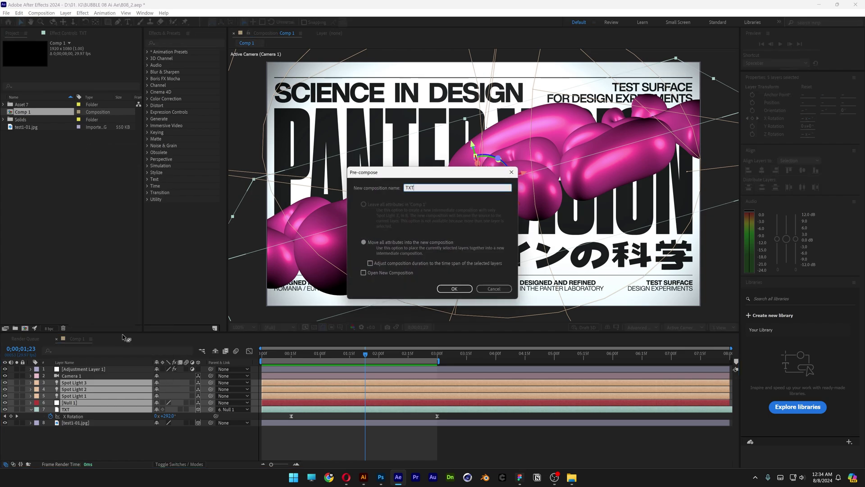
left_click(454, 289)
Apply Drop Shadow to TXT: distance 71, softness 92, opacity 68%, direction 165°
left_click(181, 42)
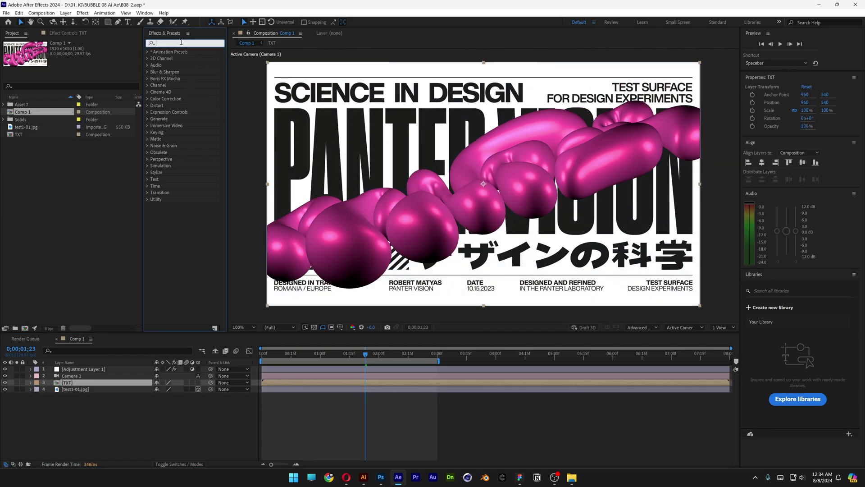
type("drop s")
left_click(200, 80)
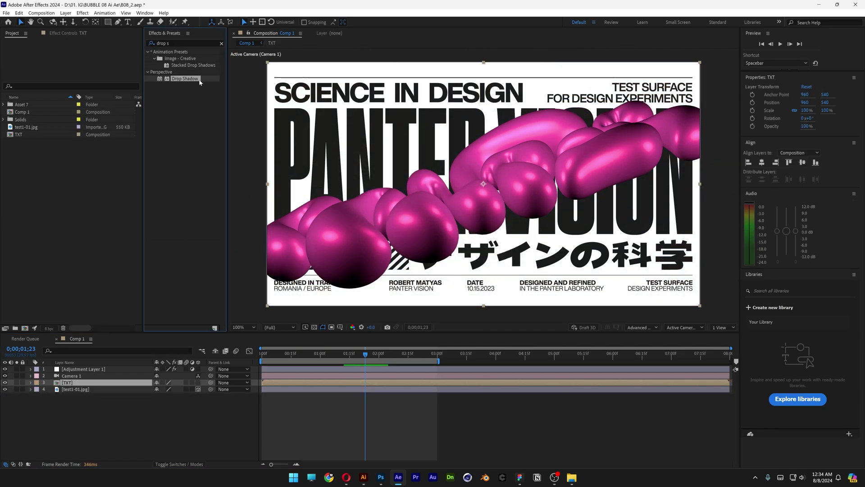
left_click_drag(200, 79, 99, 382)
left_click(315, 348)
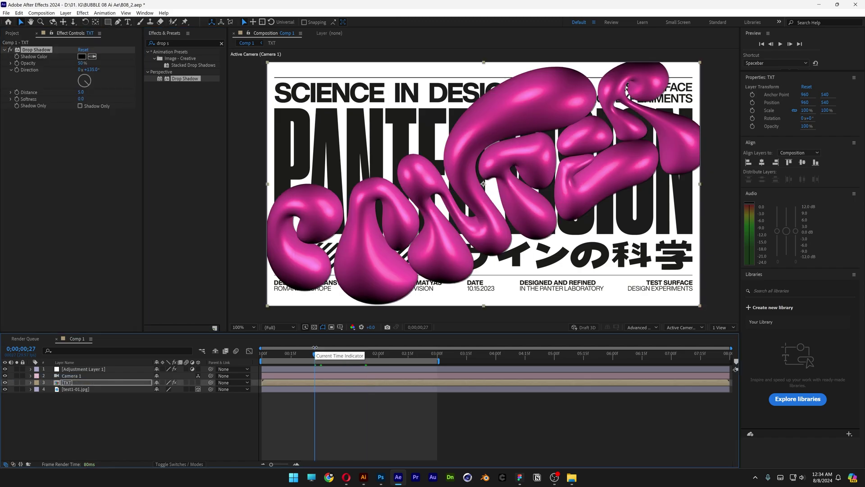
left_click_drag(80, 92, 113, 90)
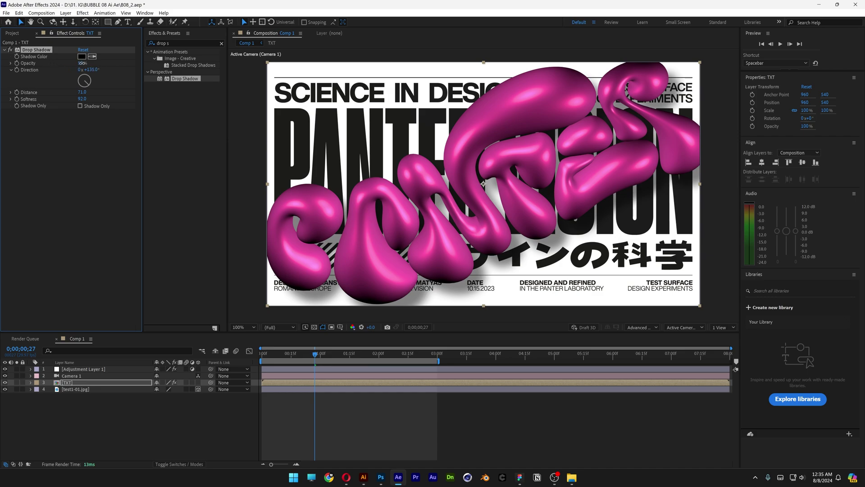
left_click_drag(82, 63, 87, 87)
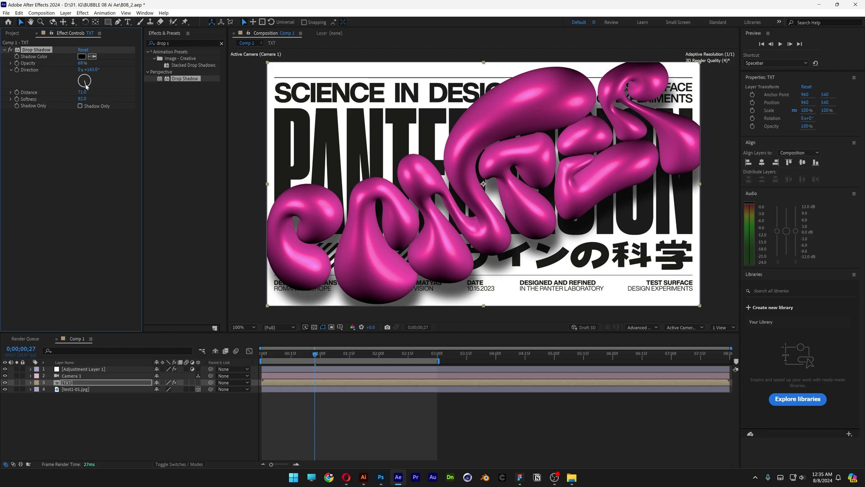